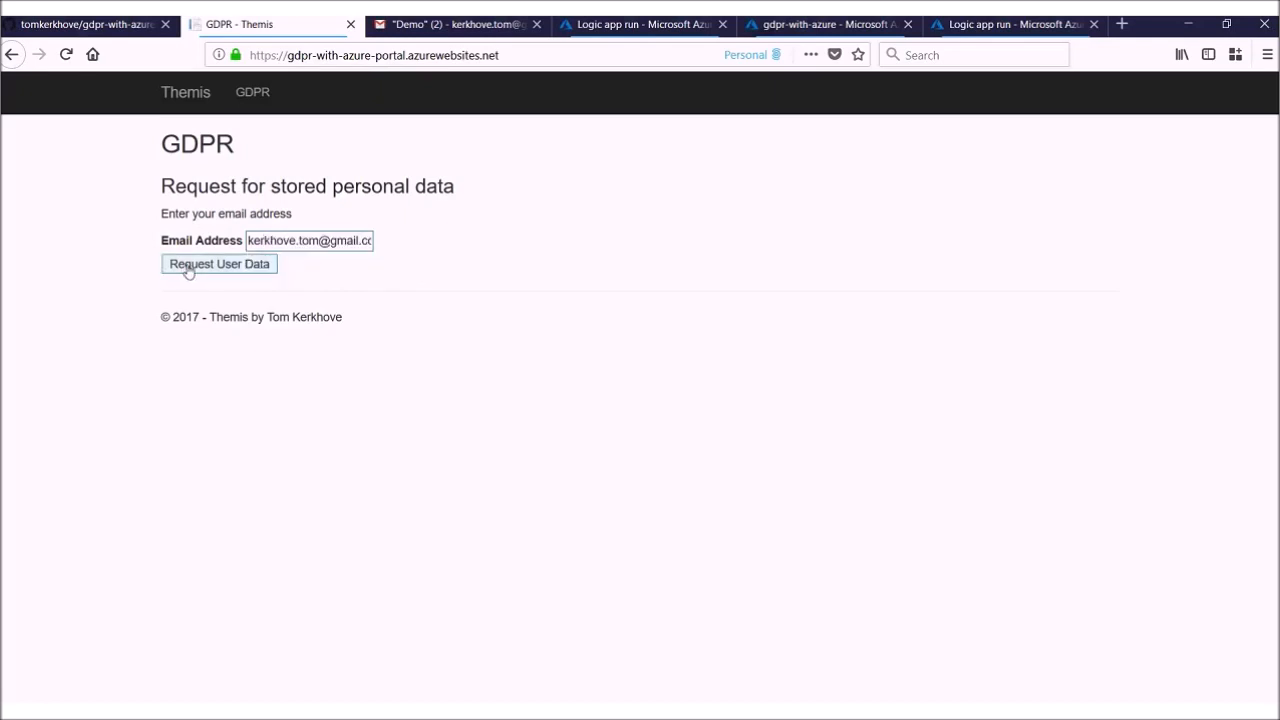
Step: Read the "GDPR with Azure - Data Consolidation Started" e-mail in Gmail, then switch to the data consolidation Logic app run in the Azure portal
click(471, 33)
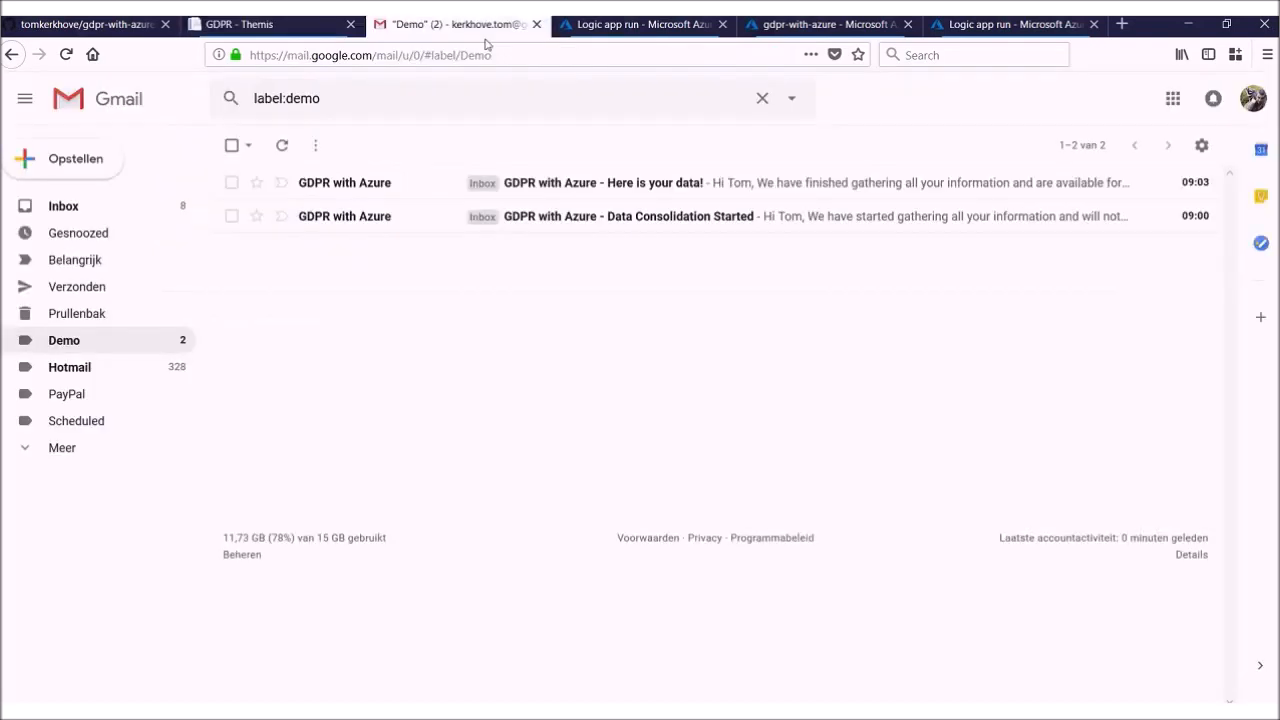
click(569, 220)
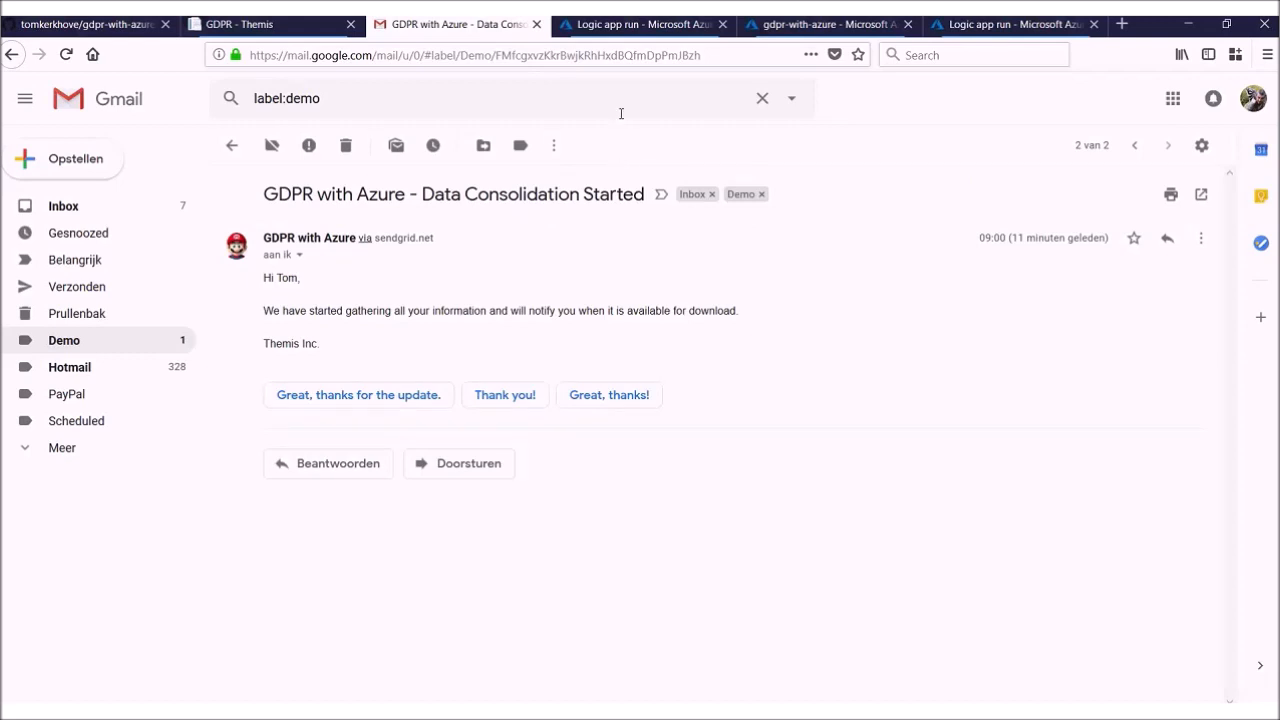
click(631, 30)
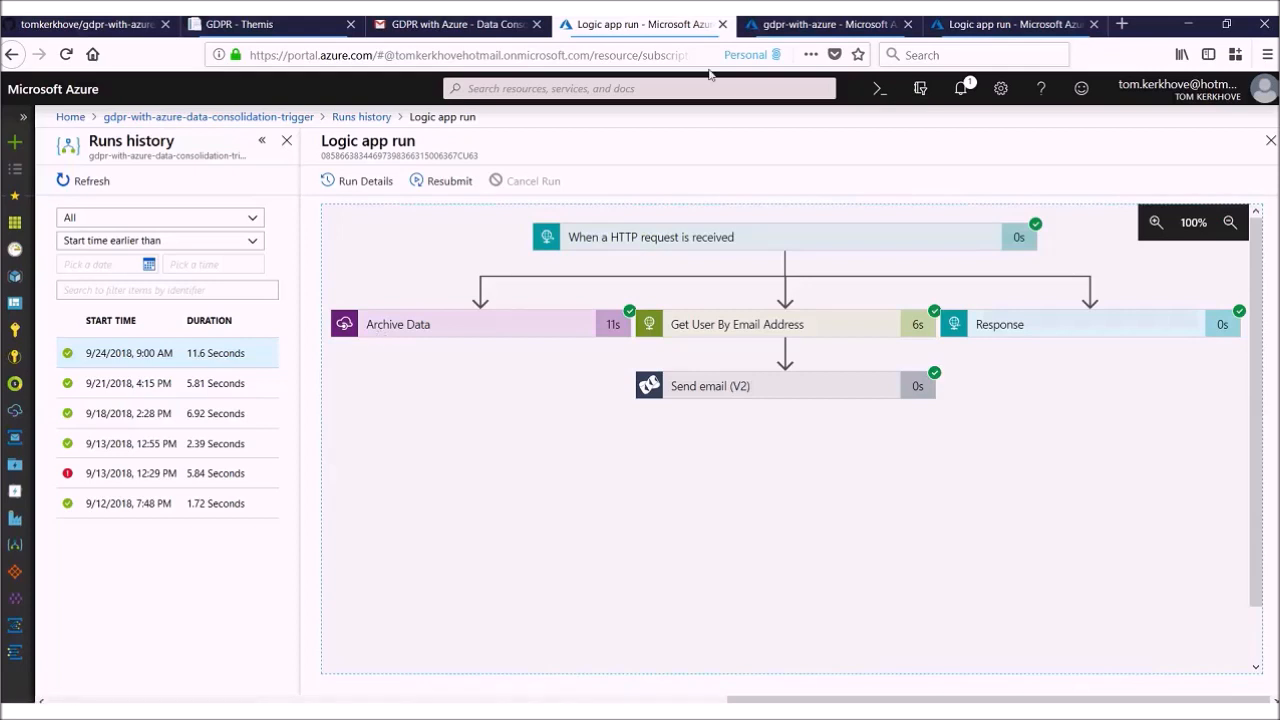
Step: Review the overview and monitoring charts of the gdpr-with-azure data factory
click(790, 36)
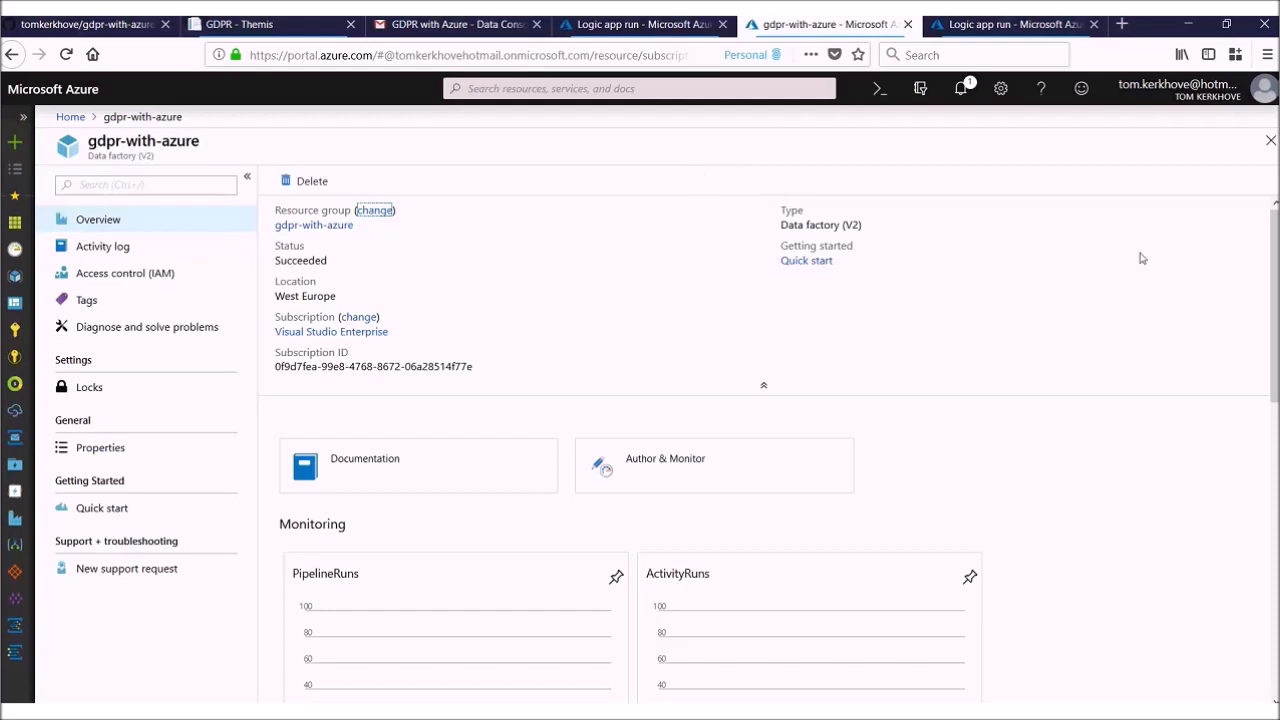
scroll(1158, 320, down, 3)
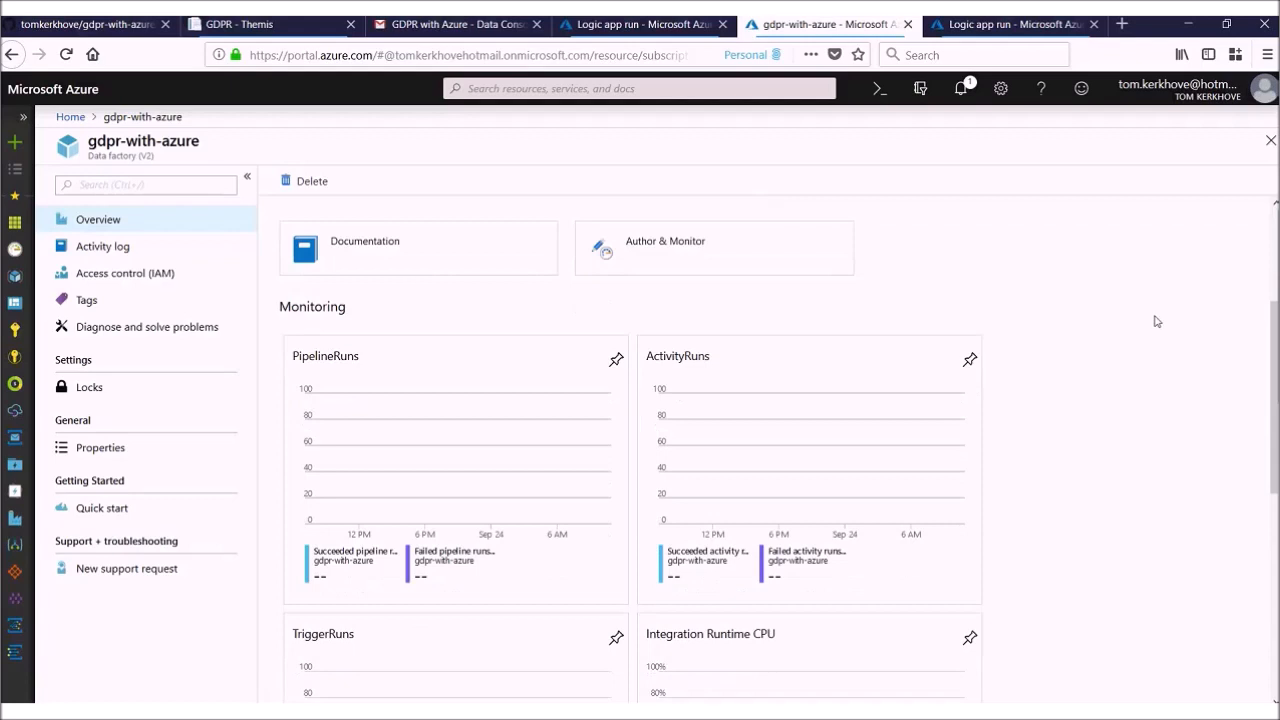
scroll(1158, 320, down, 1)
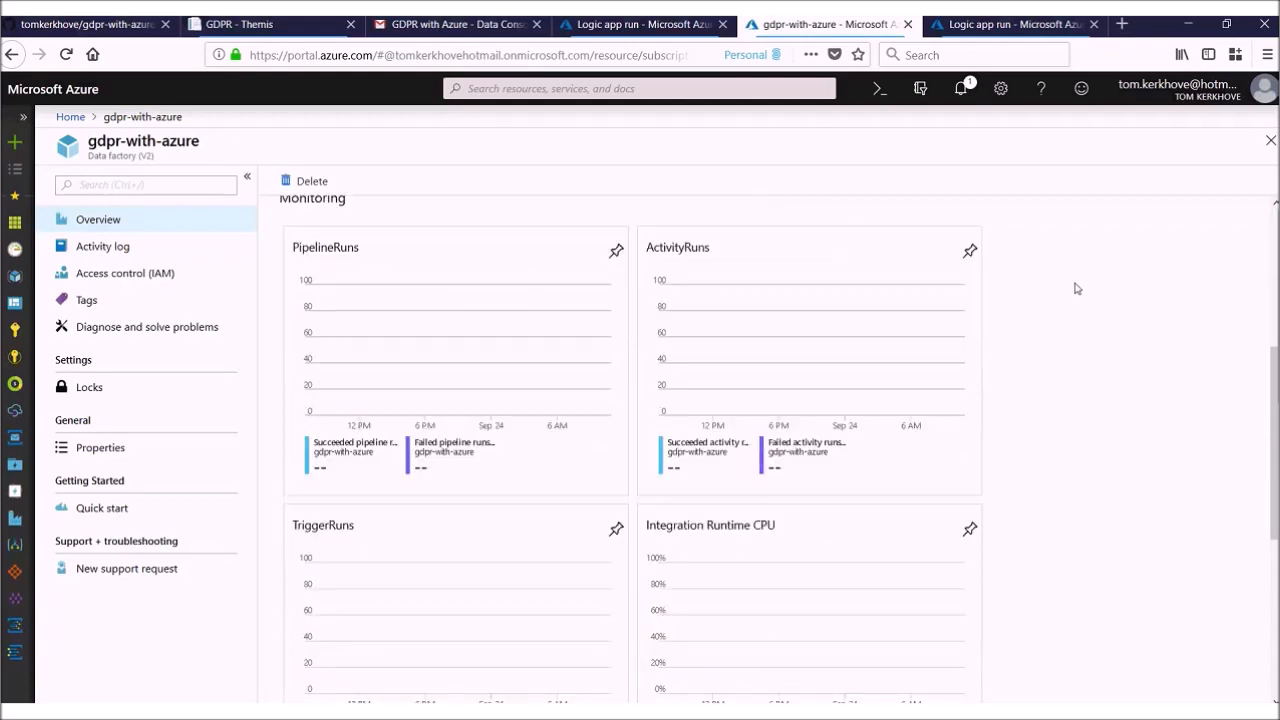
scroll(1076, 288, down, 3)
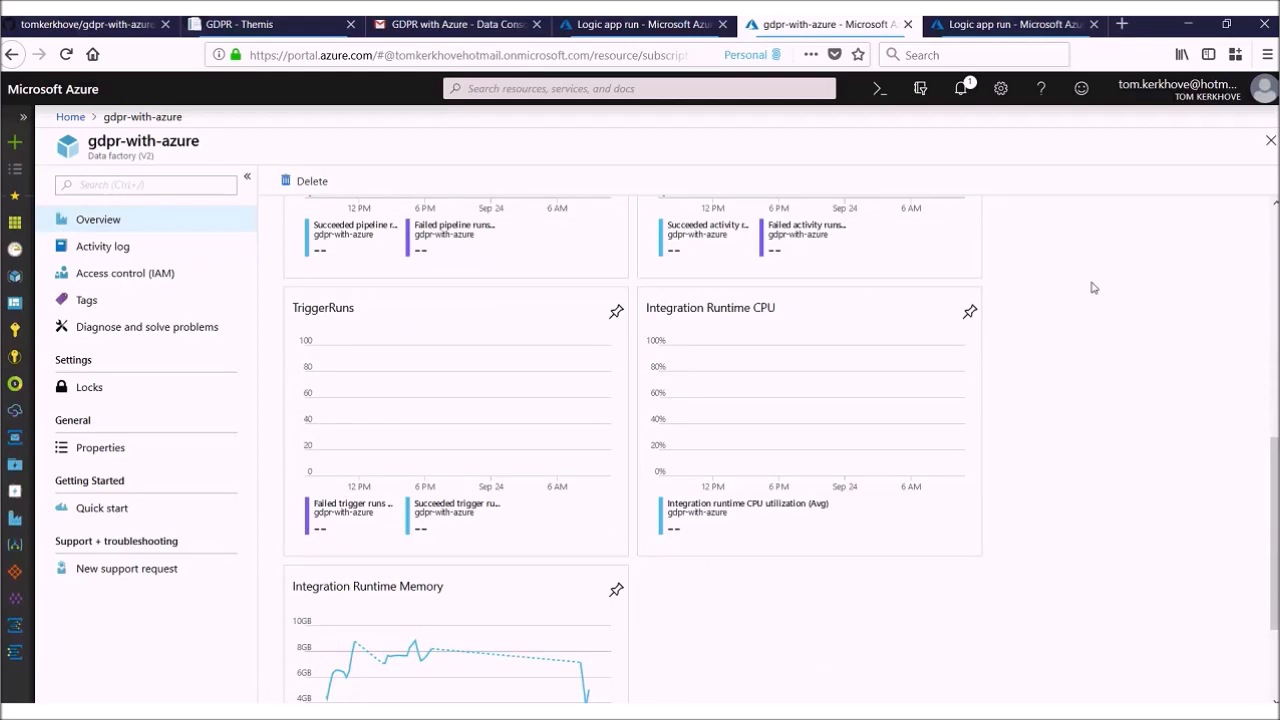
scroll(1093, 288, up, 4)
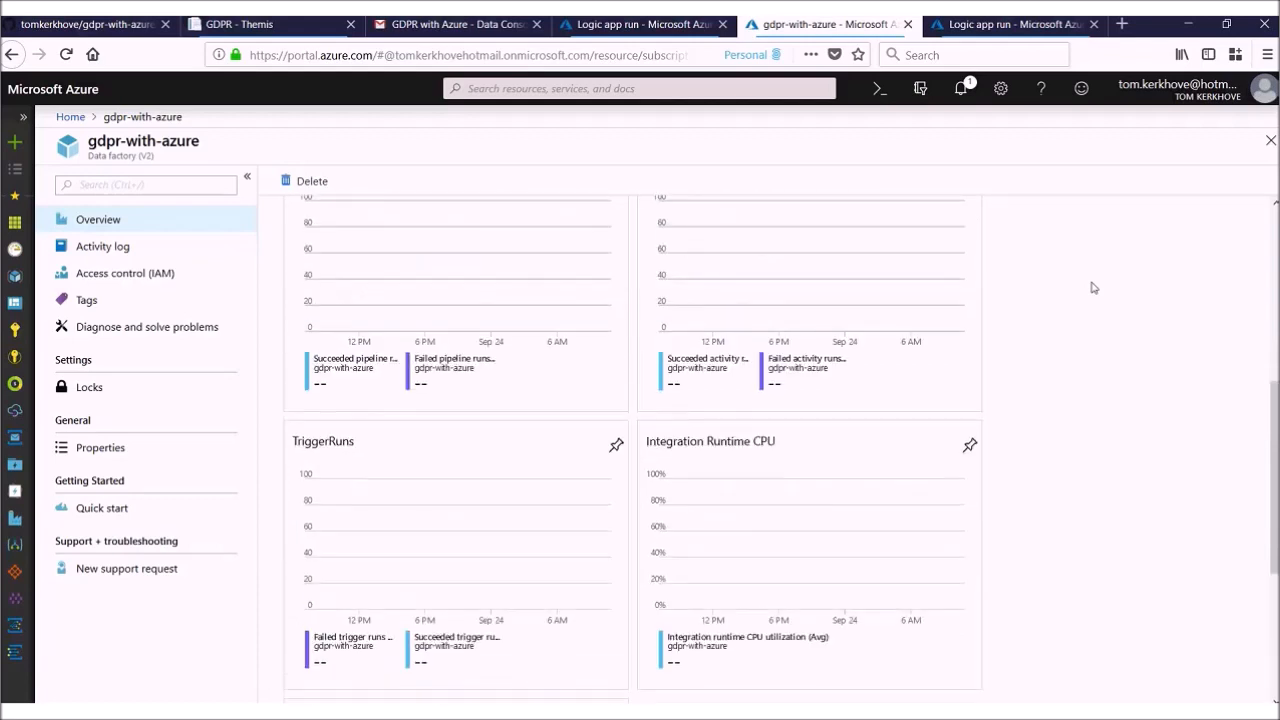
scroll(1093, 288, up, 1)
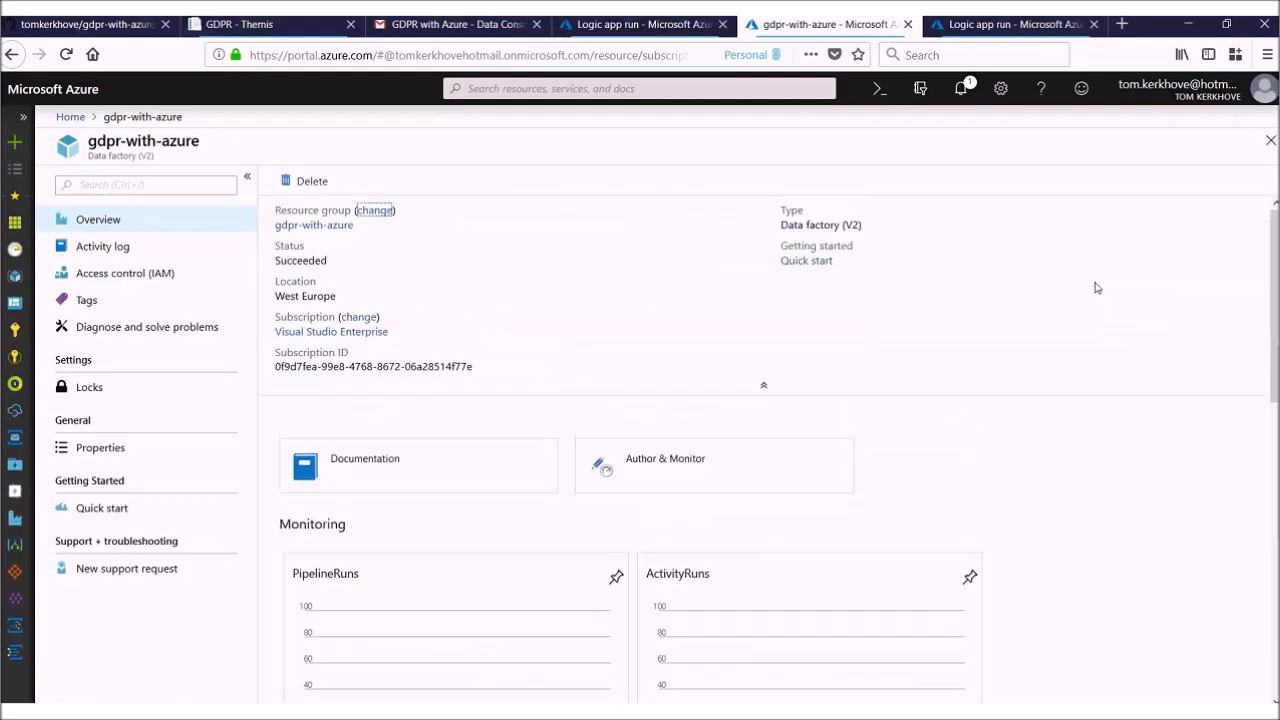
Step: Open the factory's Author & Monitor site and show the activity runs of the Consolidate User Data pipeline run
click(680, 482)
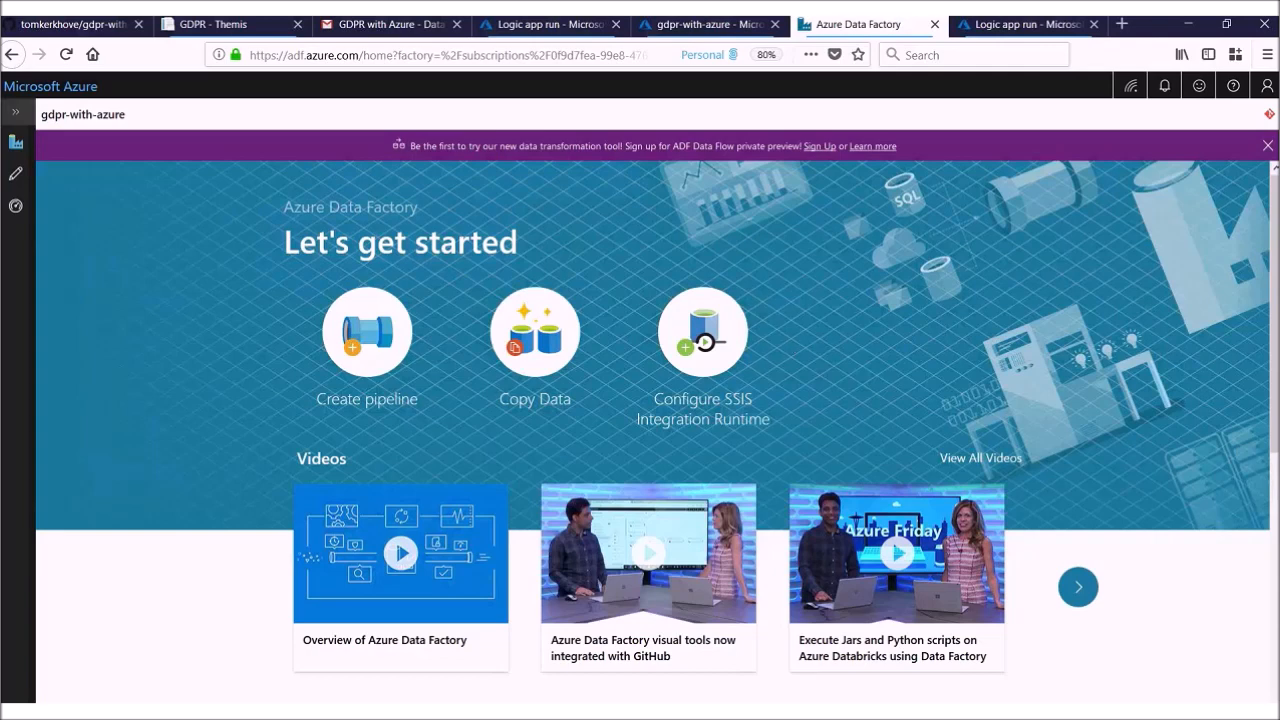
click(14, 113)
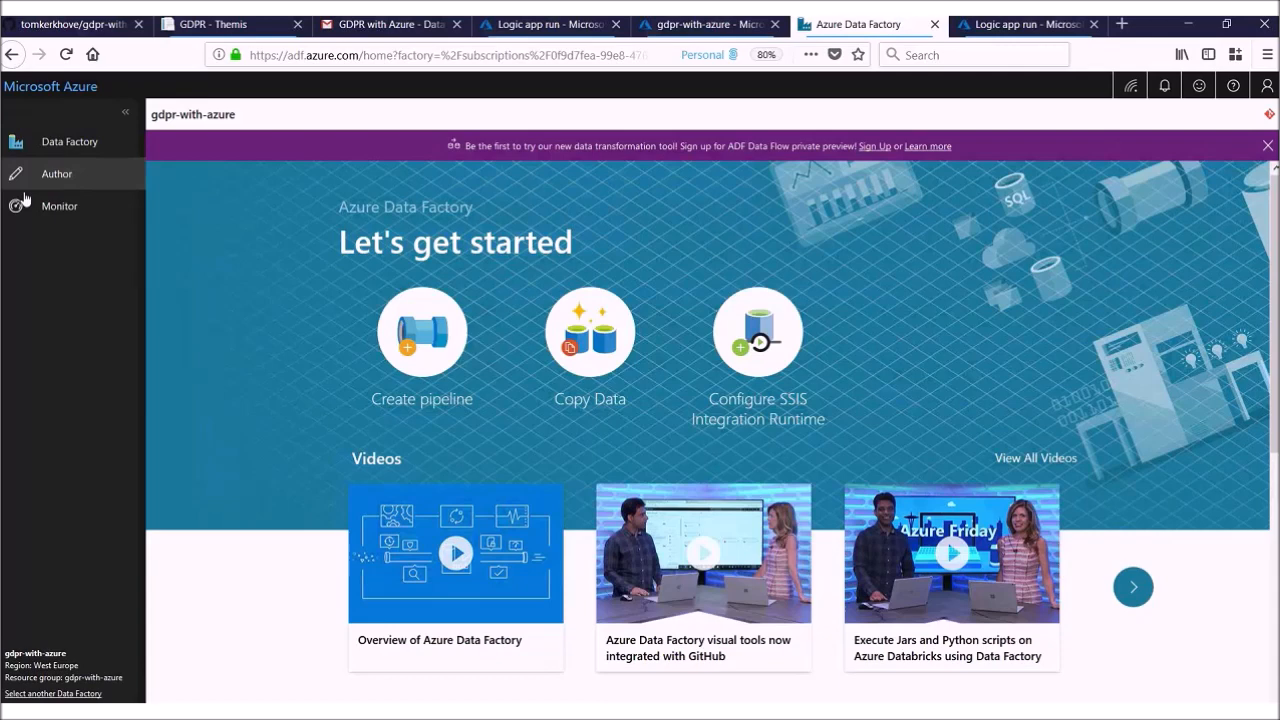
click(58, 207)
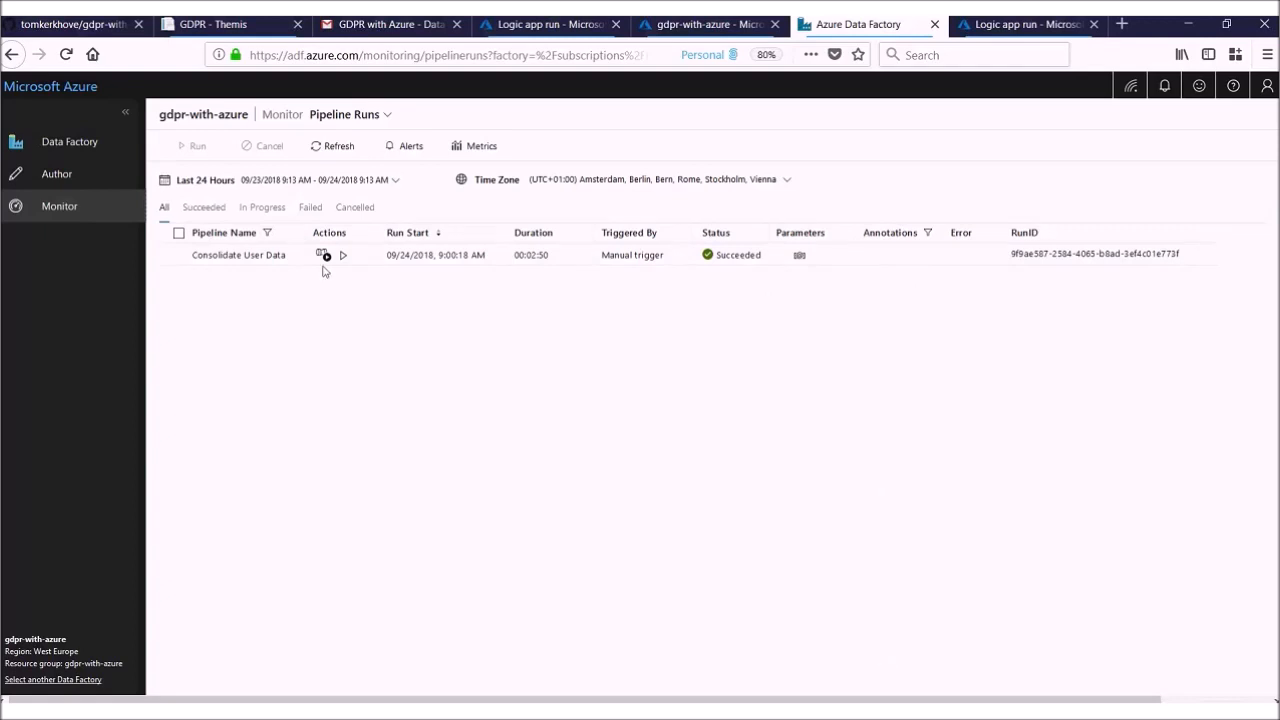
click(212, 258)
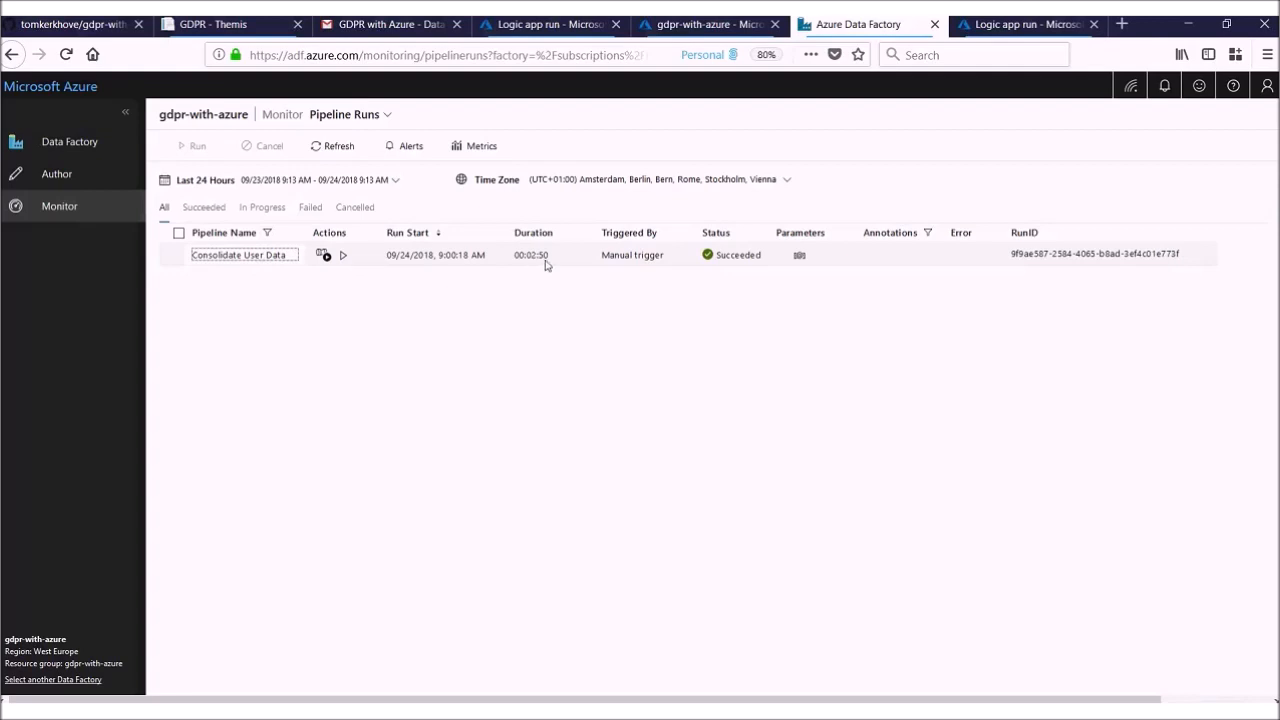
click(323, 256)
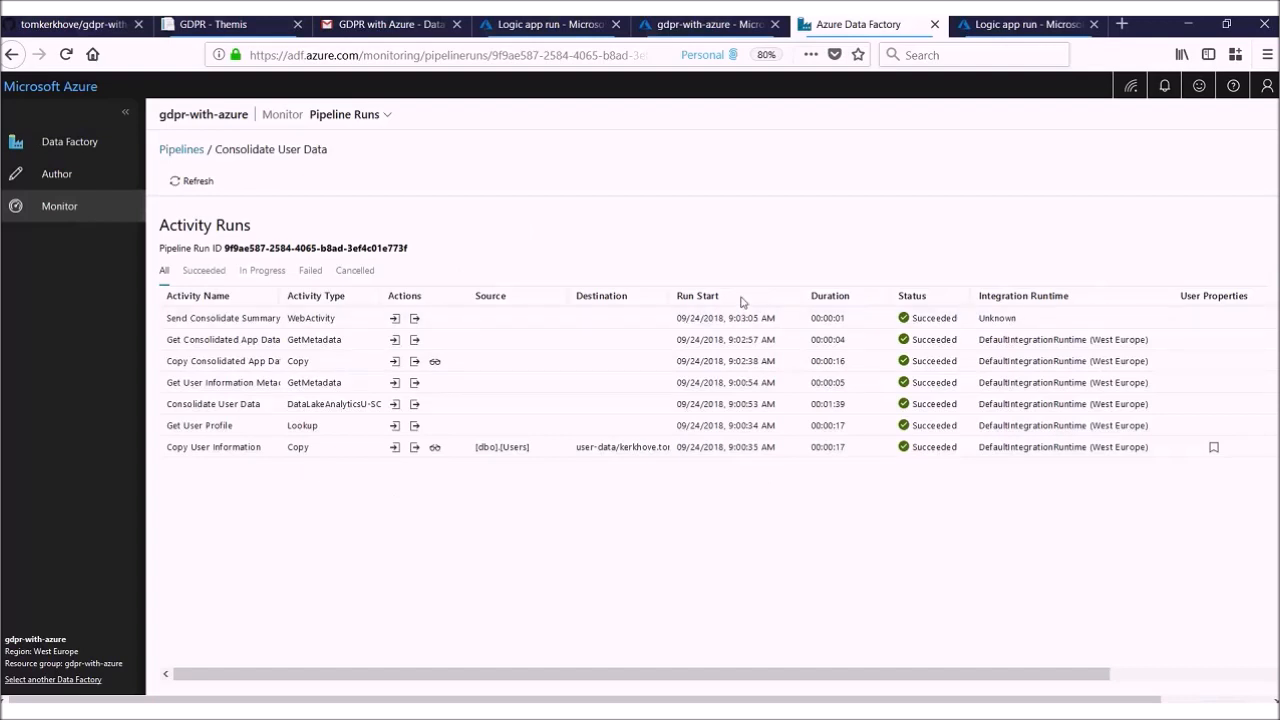
Step: Inspect the Copy User Information activity's copy details, including the expanded duration breakdown, and close them
click(435, 448)
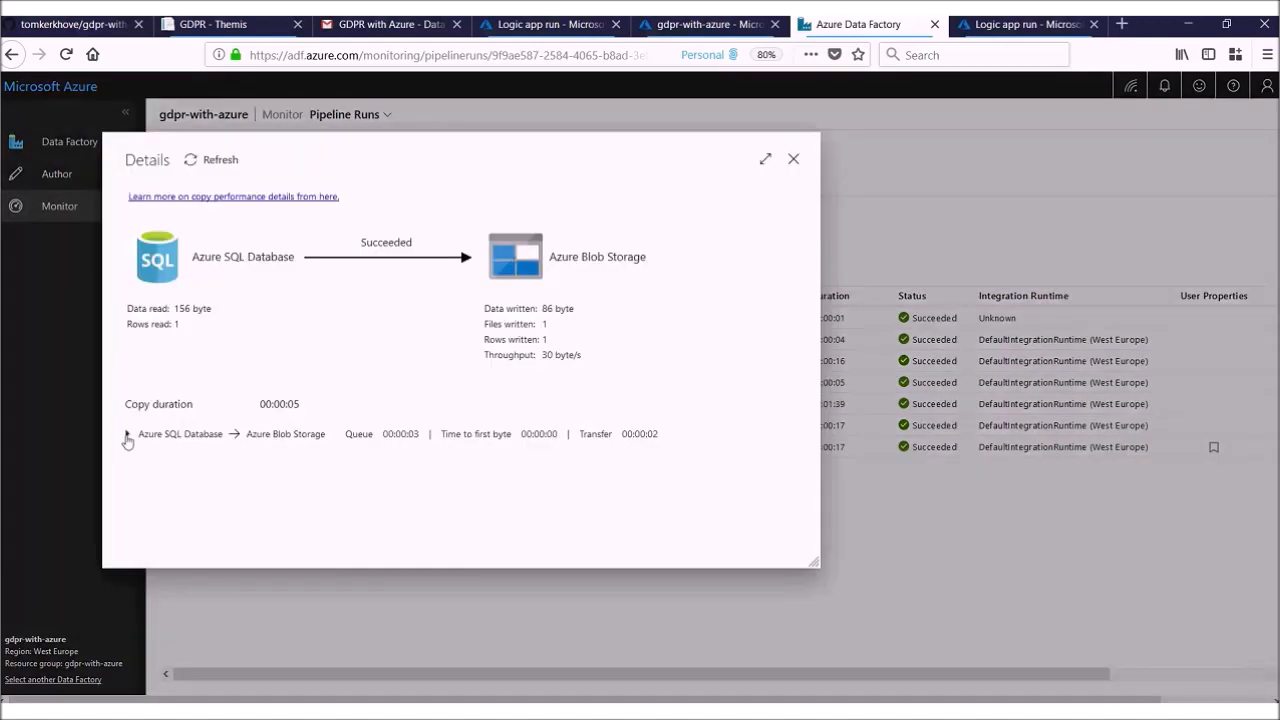
click(127, 436)
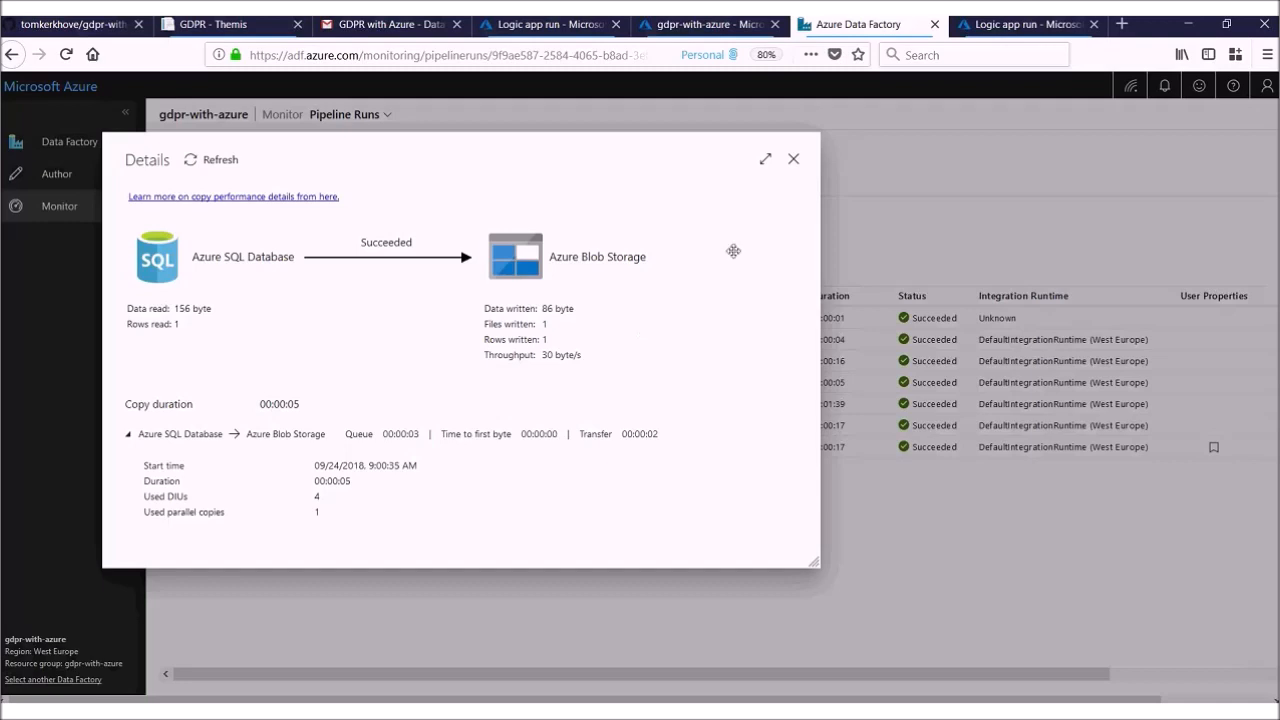
click(794, 161)
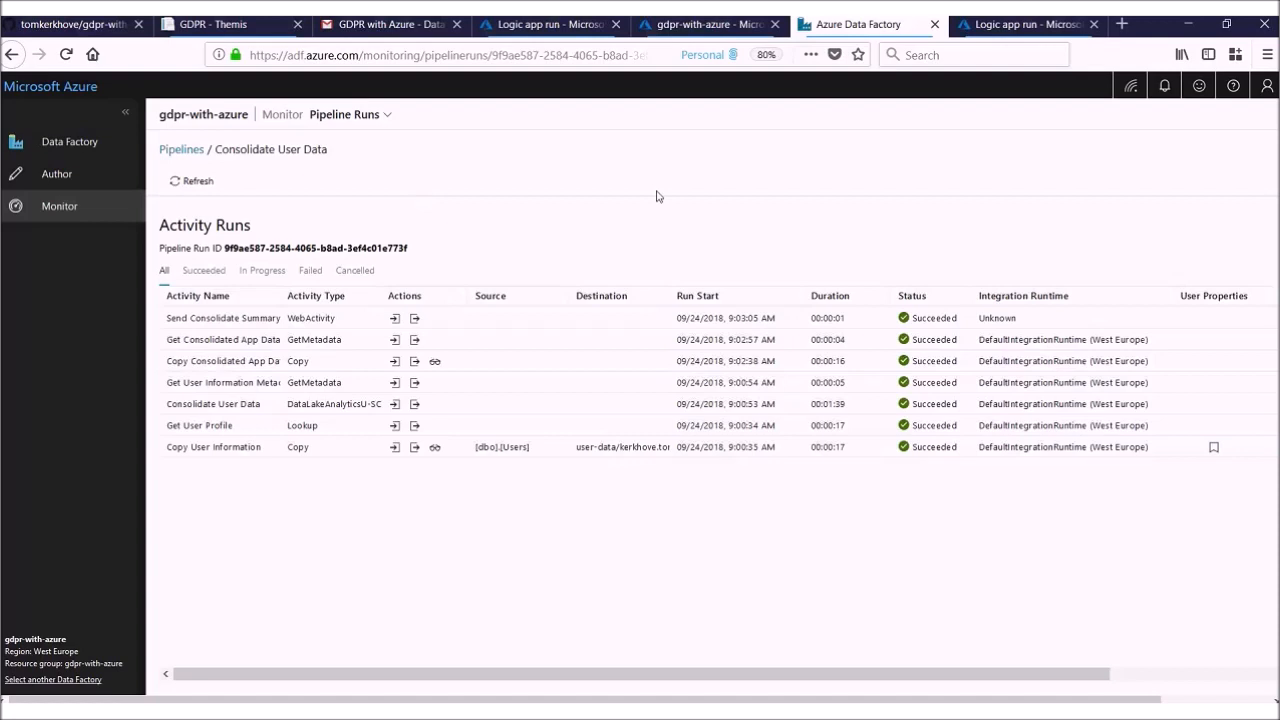
Step: Open the factory's authoring view and set the existing master branch as the working branch
click(66, 182)
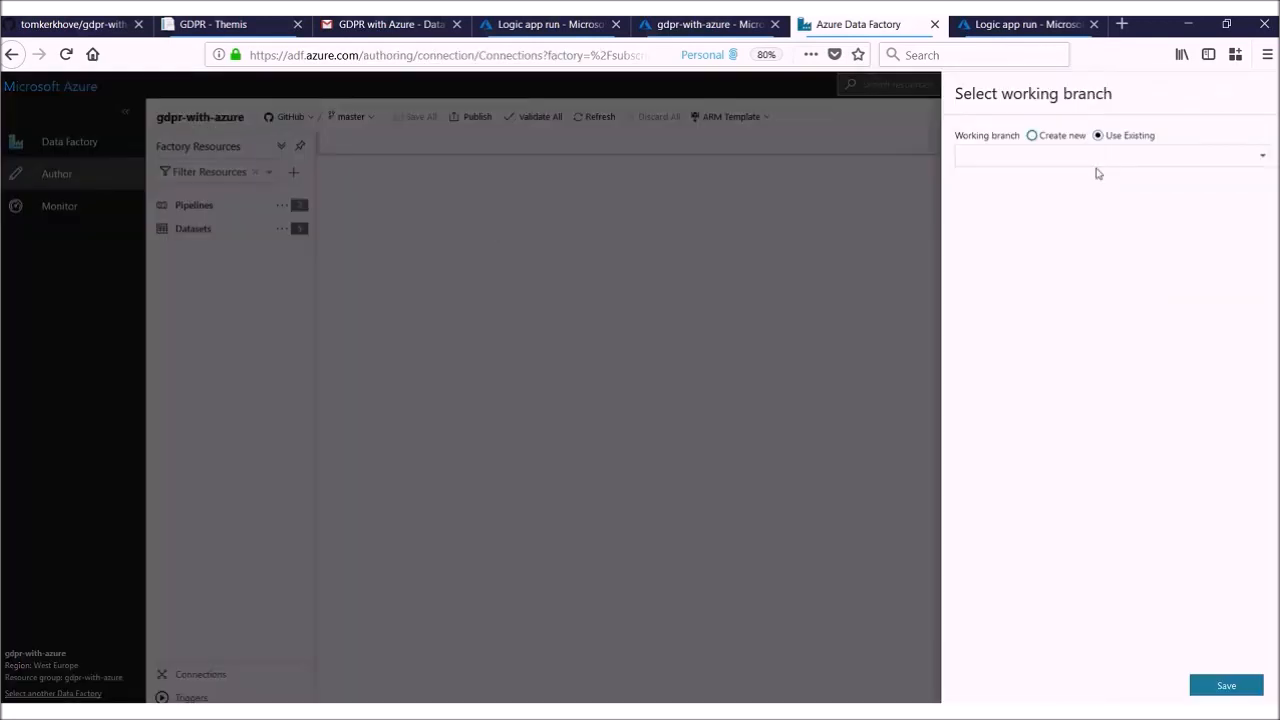
click(1095, 160)
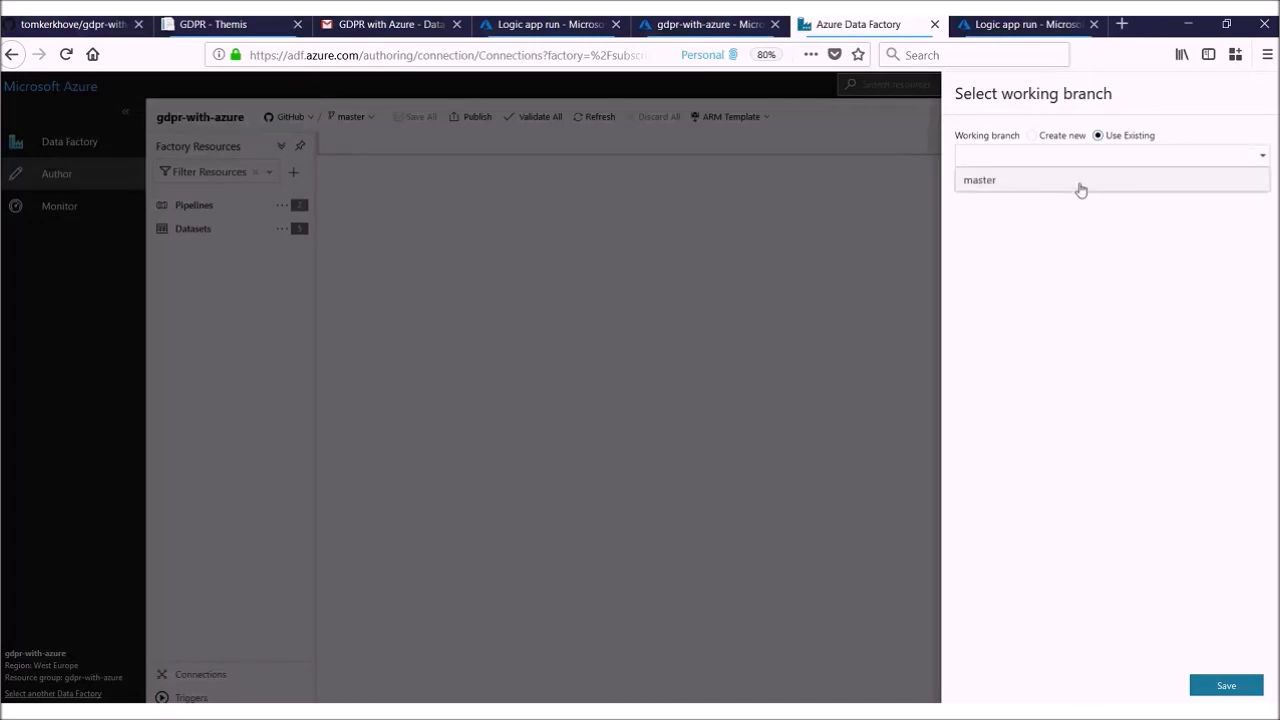
click(1081, 186)
click(1196, 683)
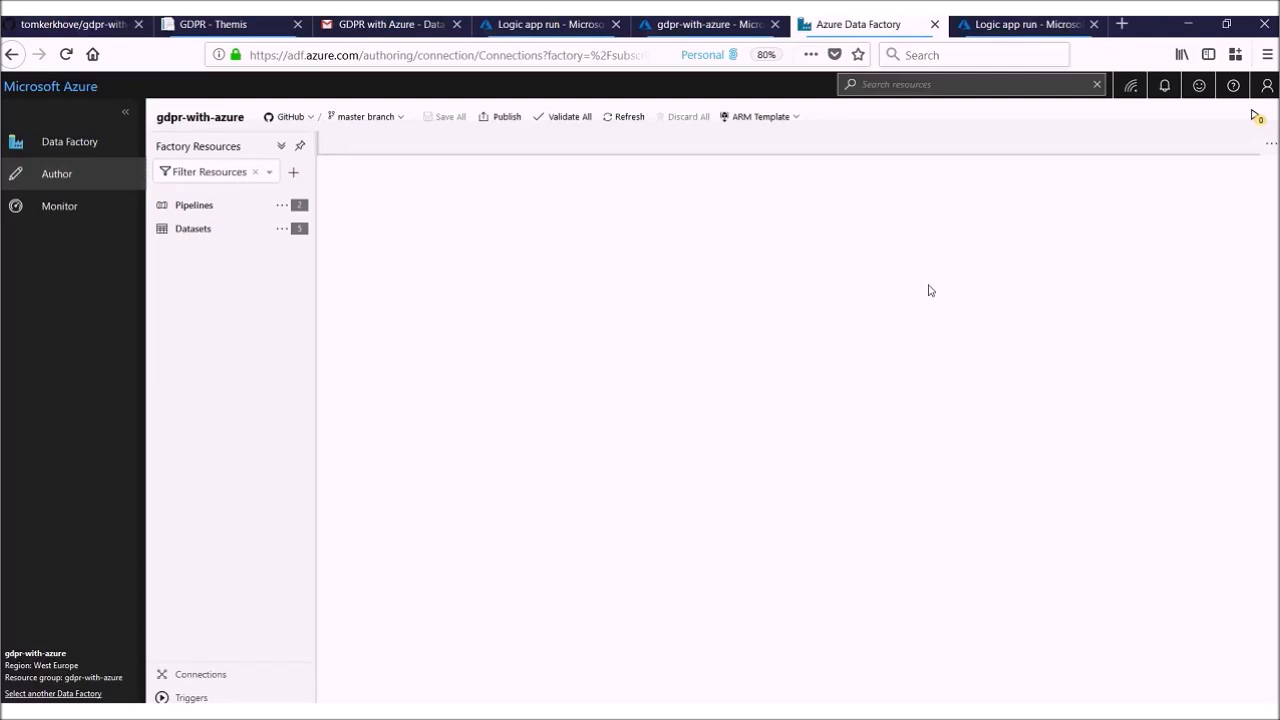
Step: Open the Consolidate User Data pipeline and show its parameters
click(194, 206)
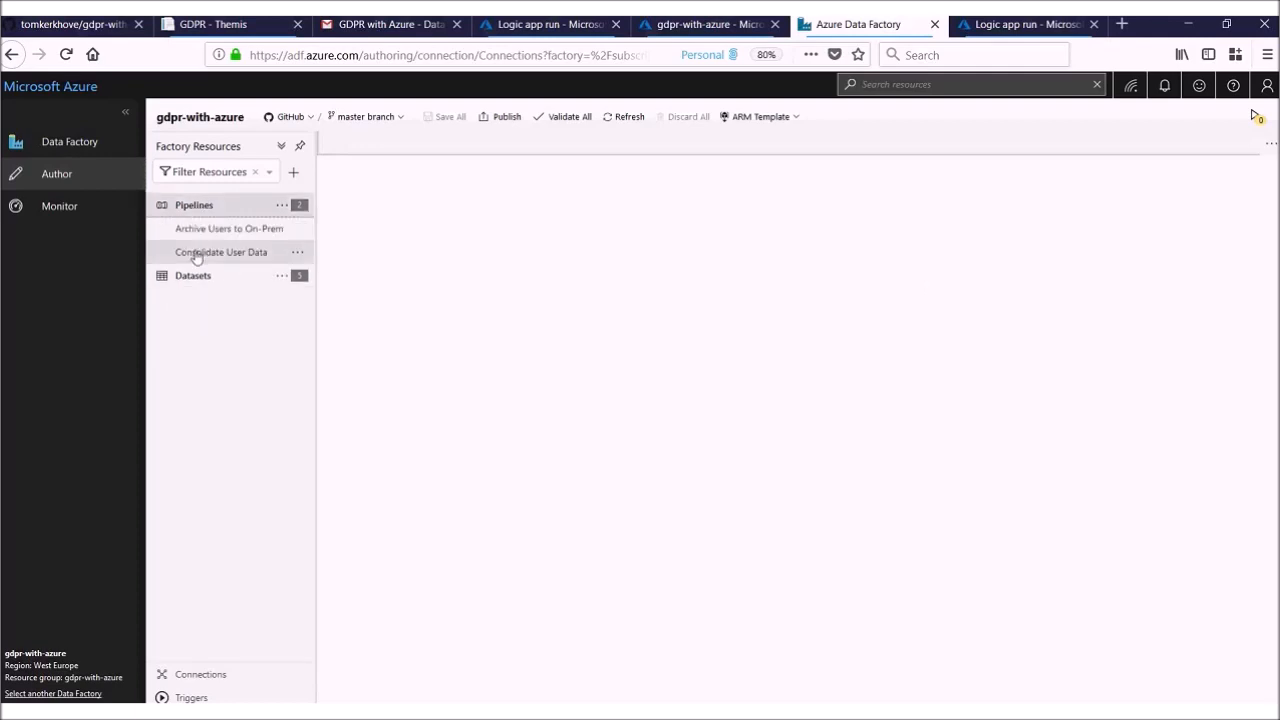
click(196, 254)
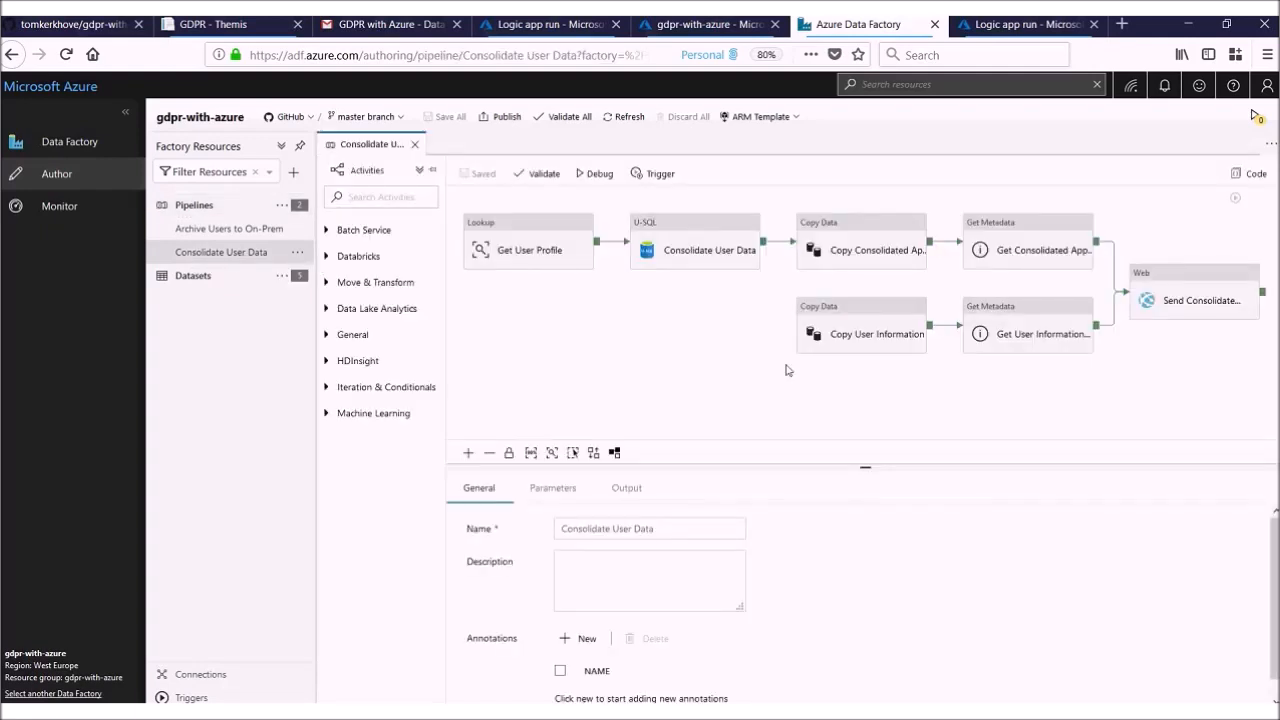
drag(755, 364, 747, 371)
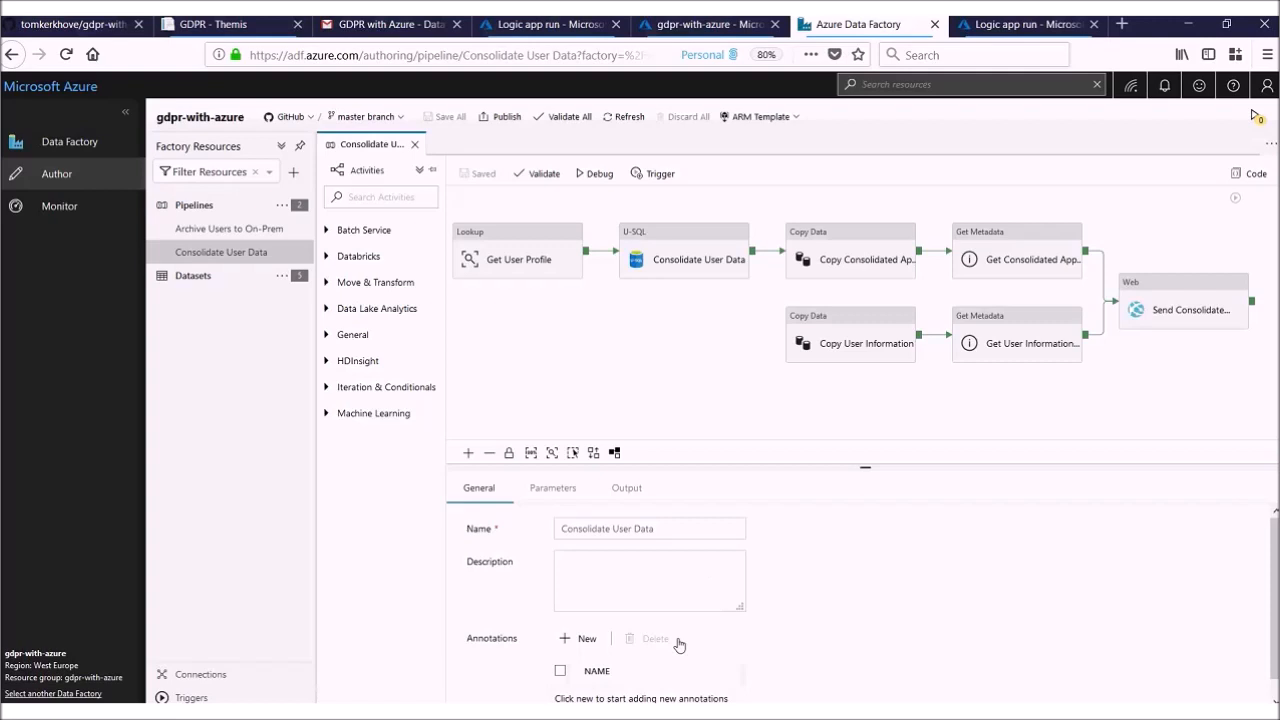
click(565, 494)
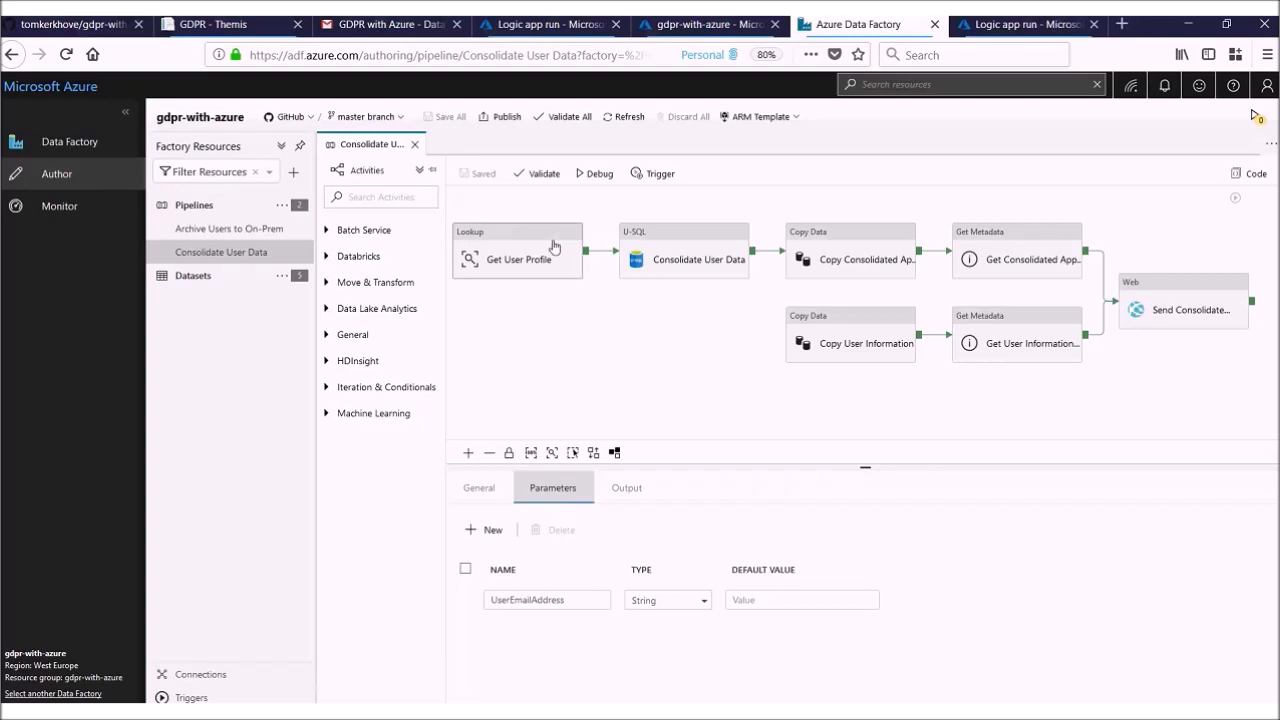
Step: Expand all activity categories and look through the available pipeline activities
click(419, 170)
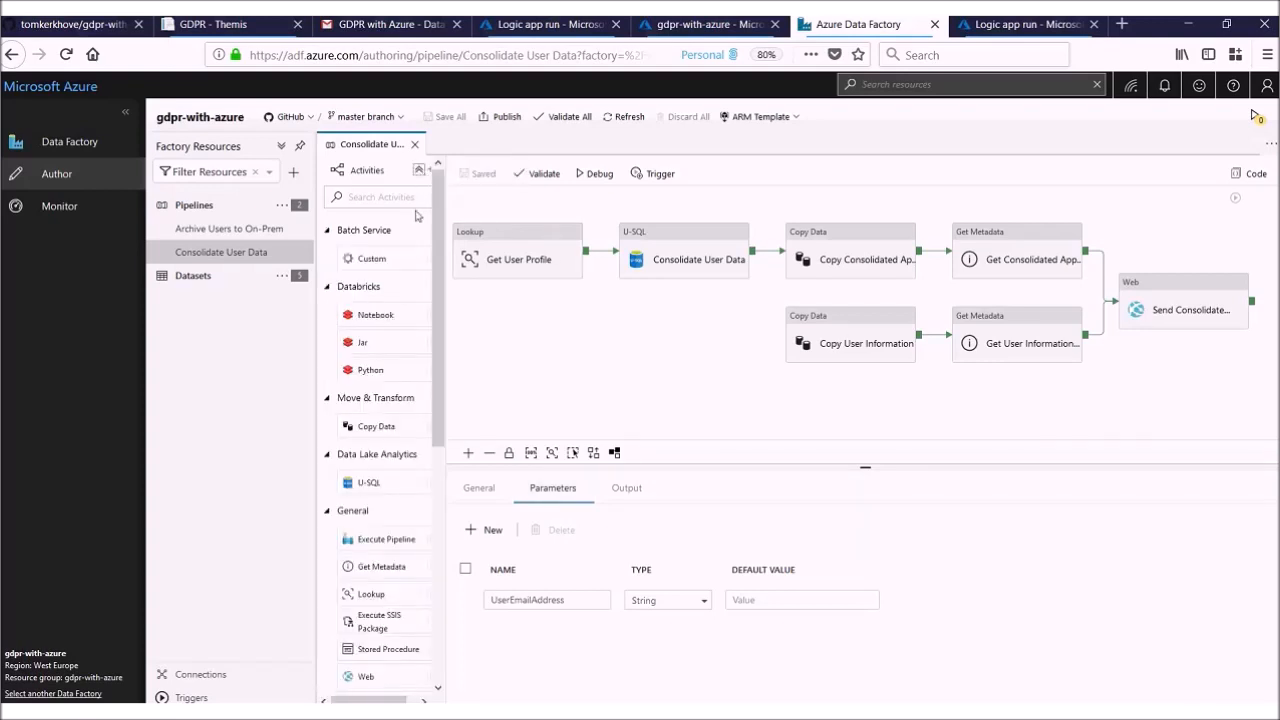
scroll(396, 489, down, 3)
scroll(396, 489, down, 7)
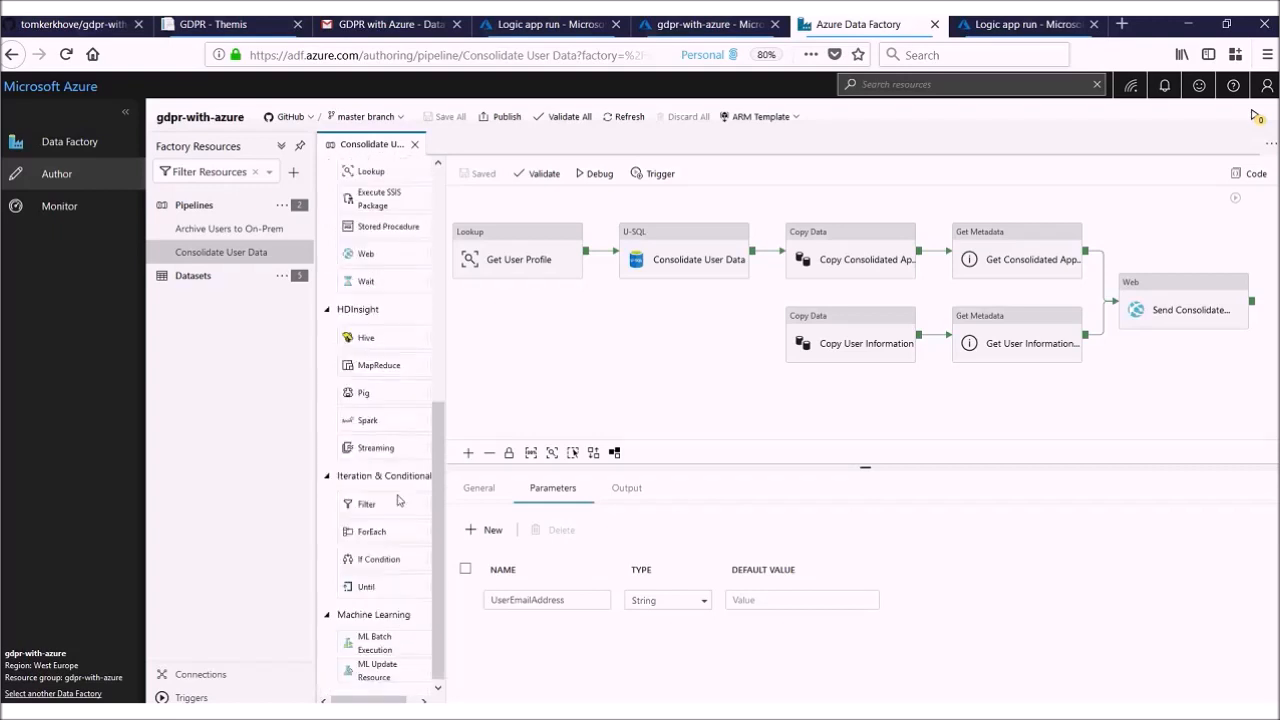
scroll(368, 500, up, 10)
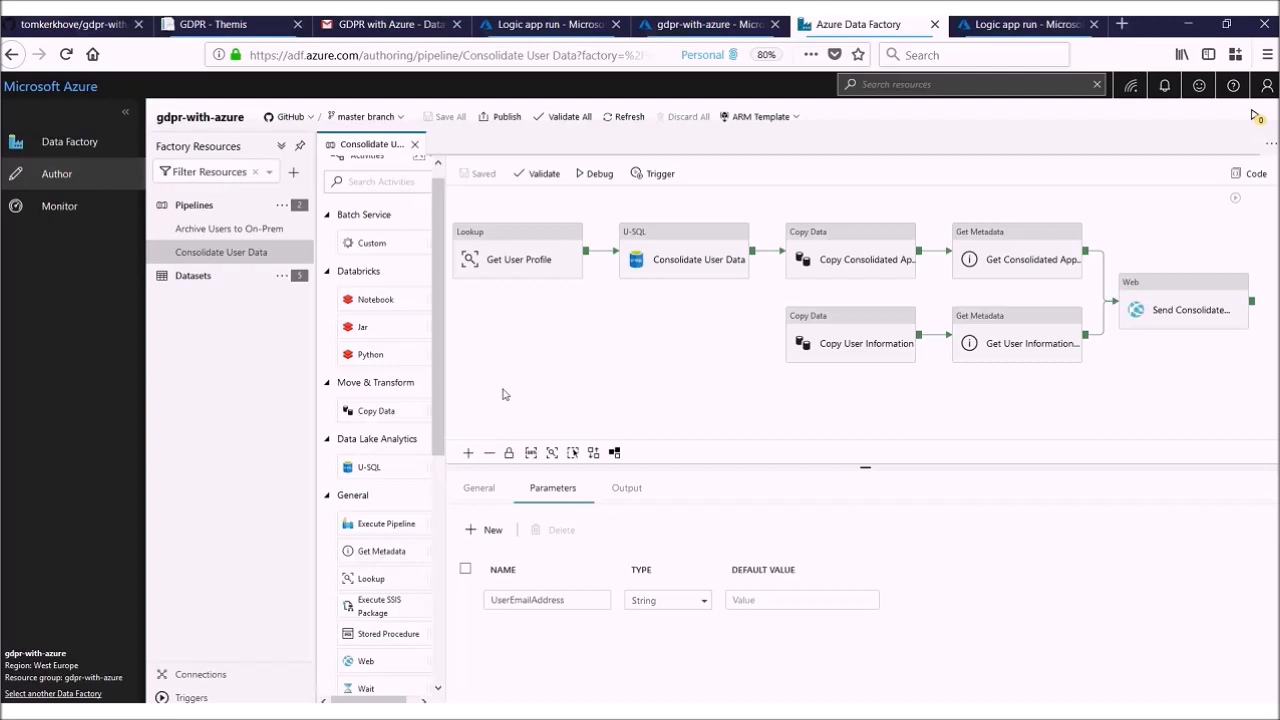
Step: Select the Get User Profile lookup activity, enlarge its properties pane and show its settings
click(510, 255)
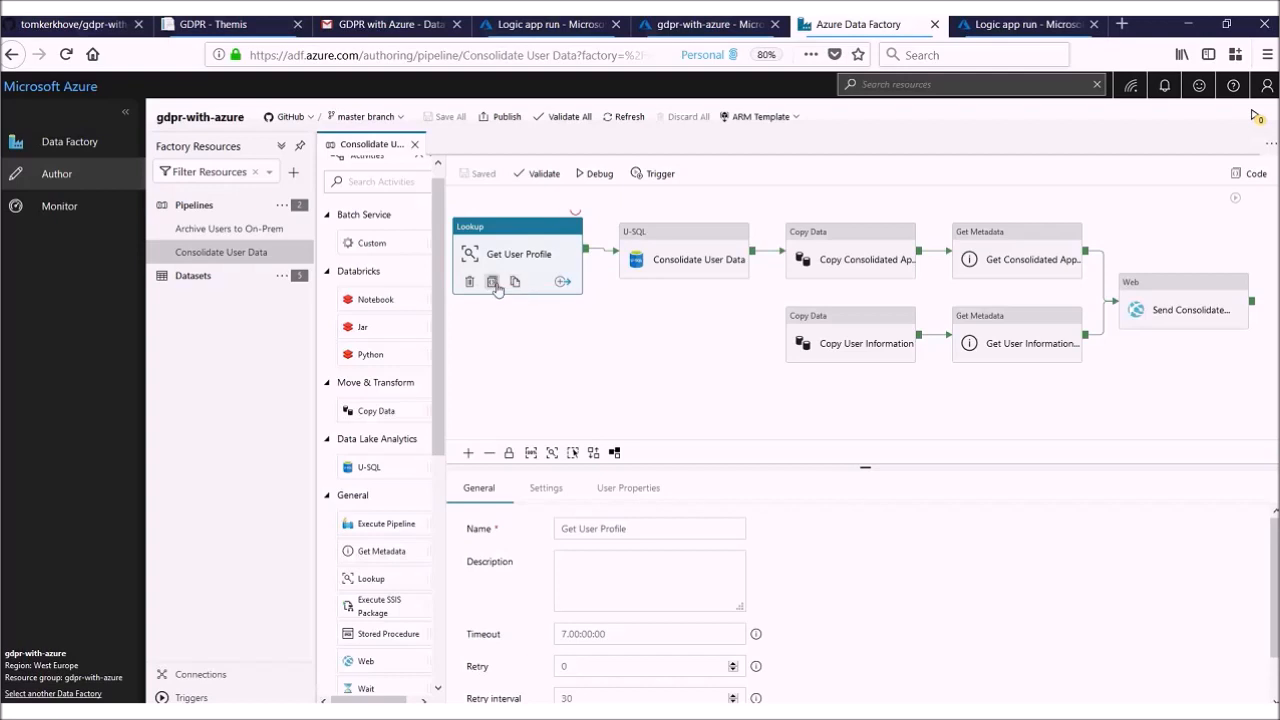
click(563, 282)
drag(880, 466, 886, 400)
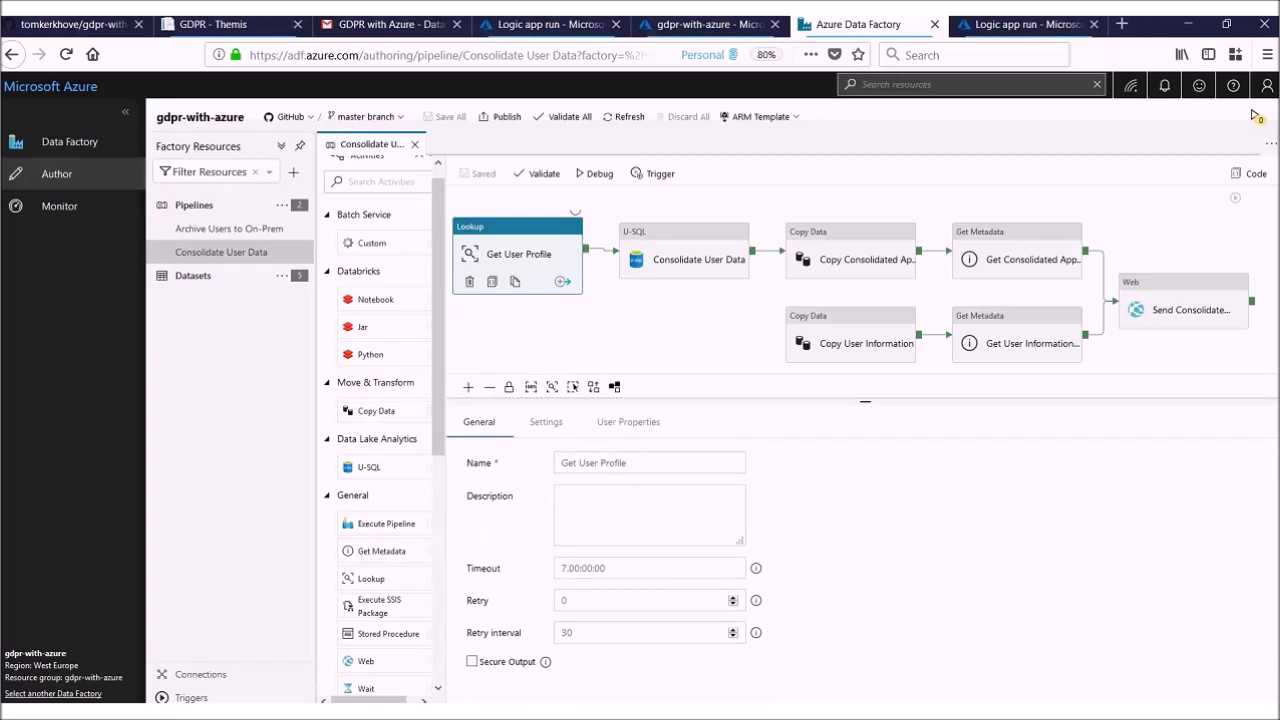
click(556, 428)
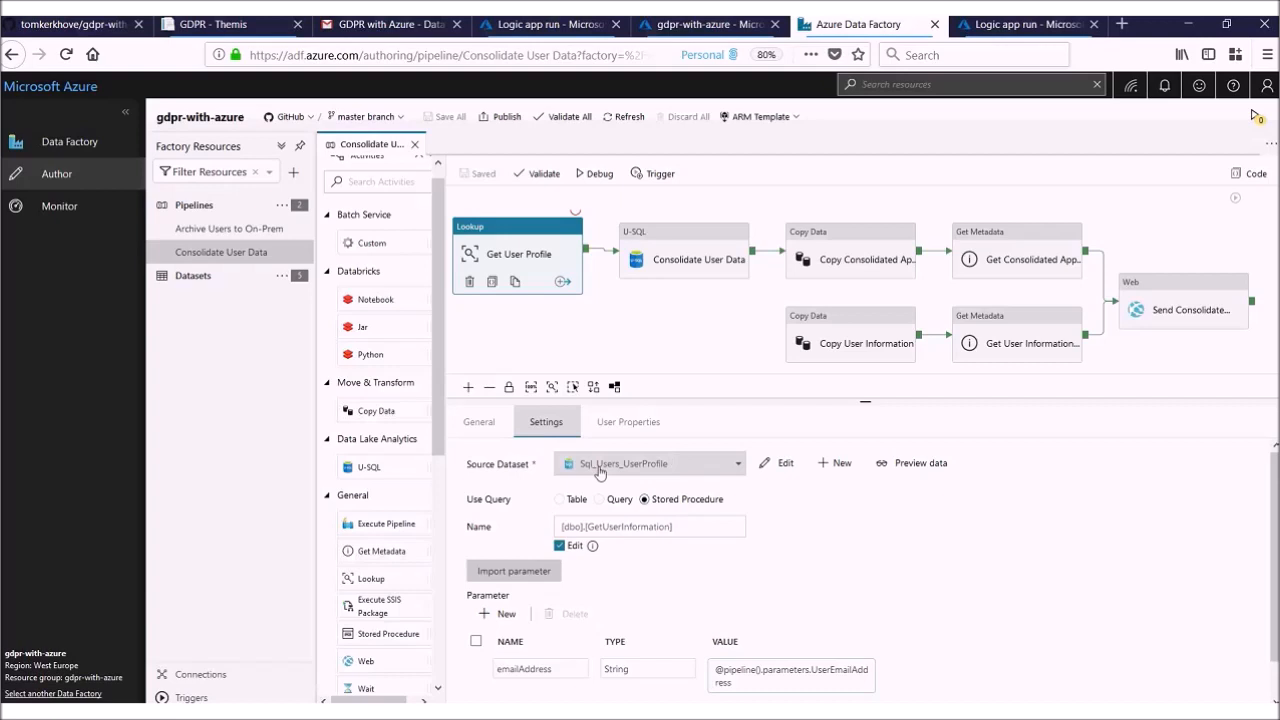
Step: Open the lookup's source dataset Sql_Users_UserProfile and examine its connection and schema columns
click(779, 466)
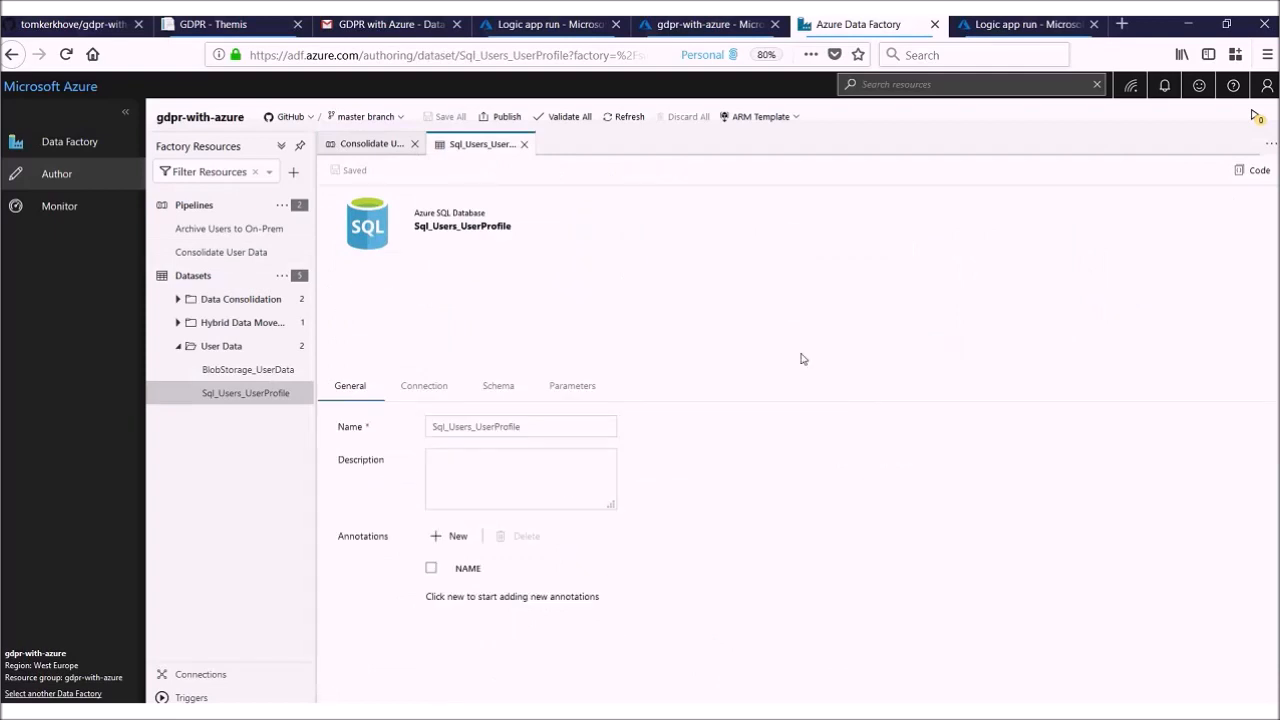
click(433, 390)
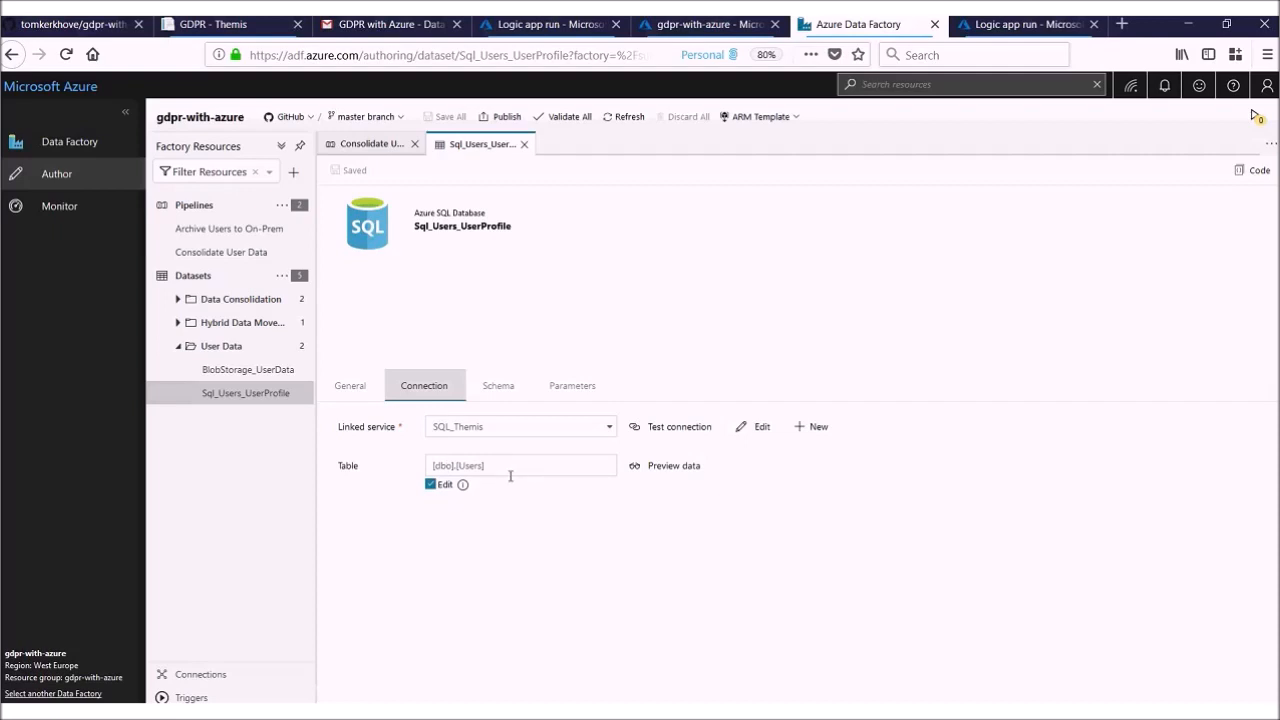
click(506, 386)
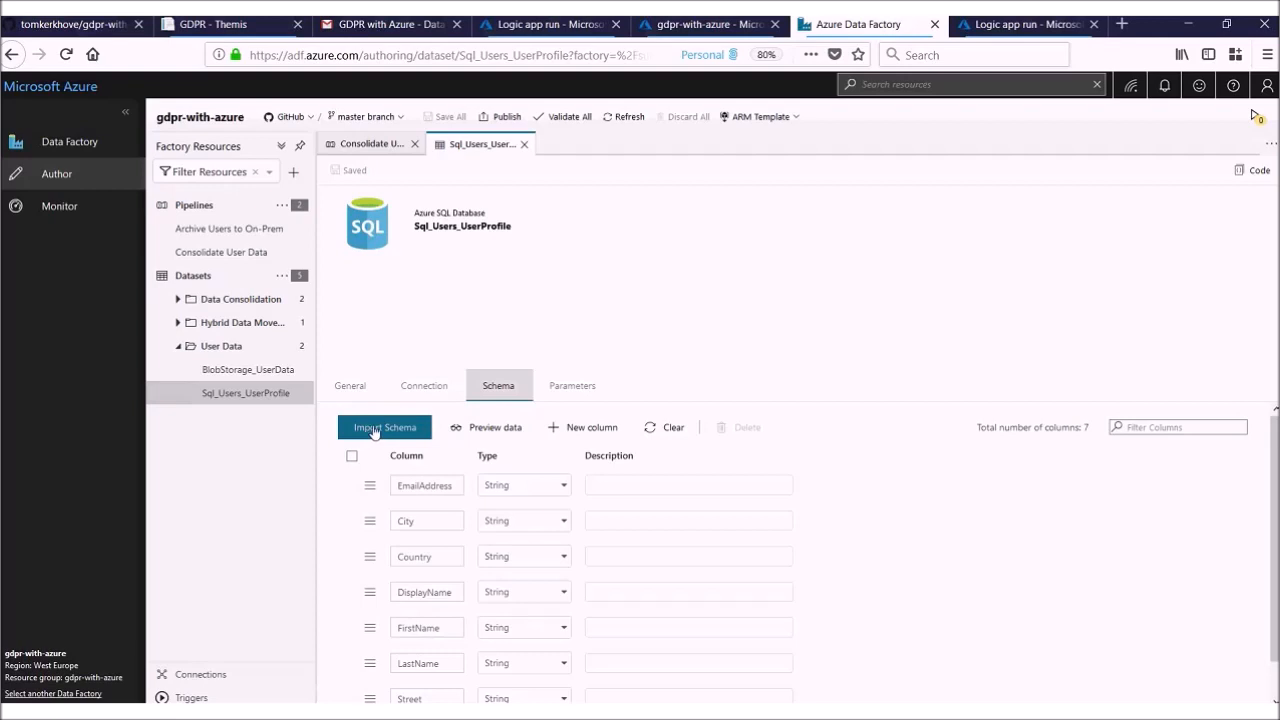
scroll(455, 440, down, 1)
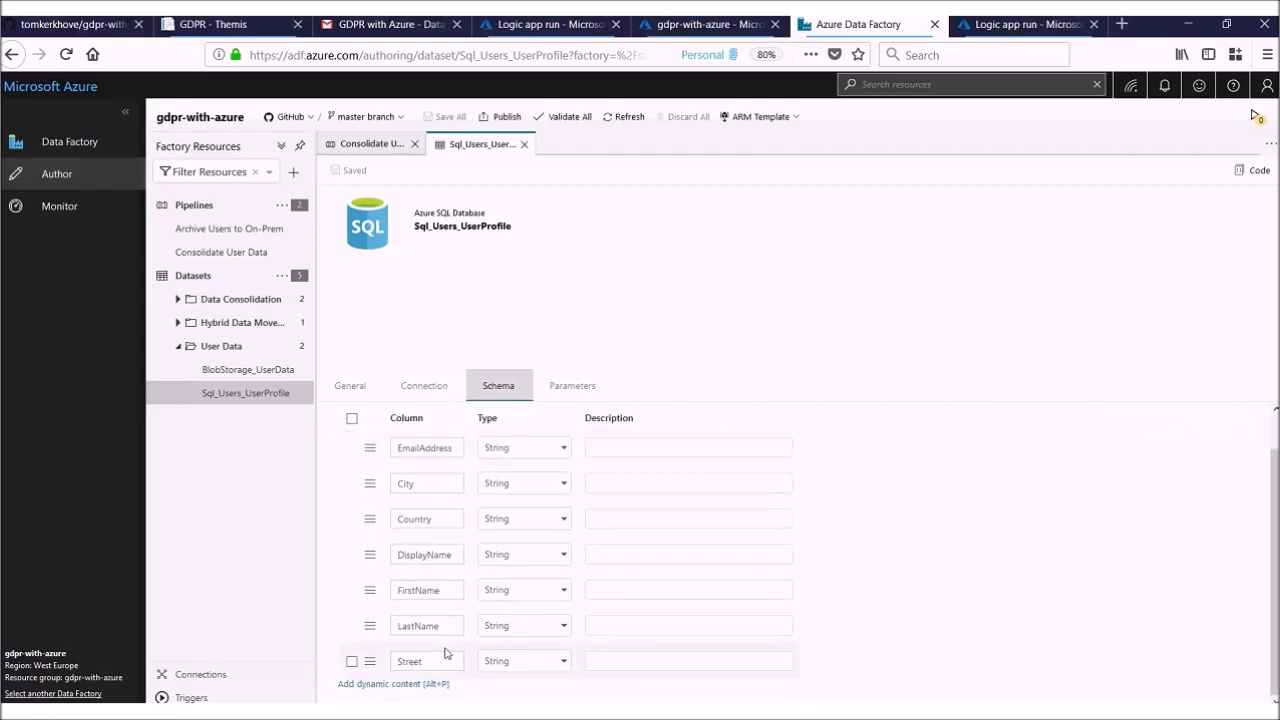
scroll(447, 653, up, 1)
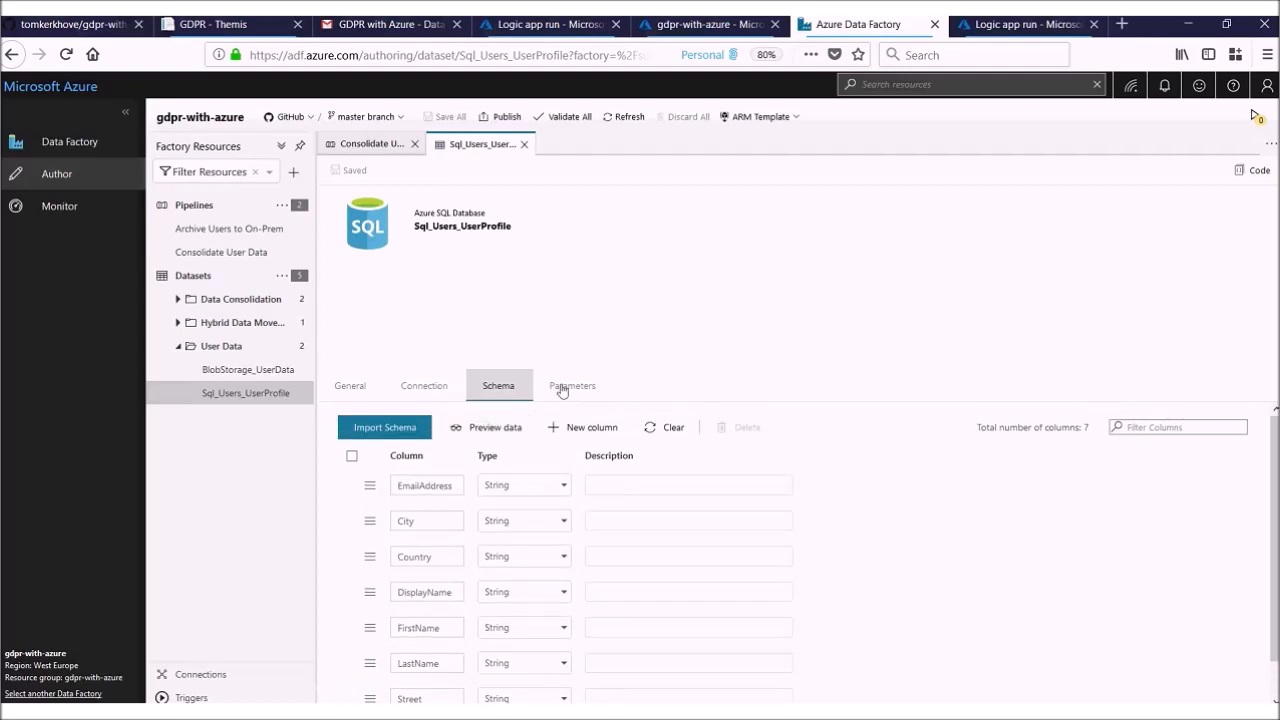
Step: View the dataset's parameters, then open its linked service SQL_Themis for editing and check the available integration runtimes, keeping AutoResolveIntegrationRuntime
click(562, 390)
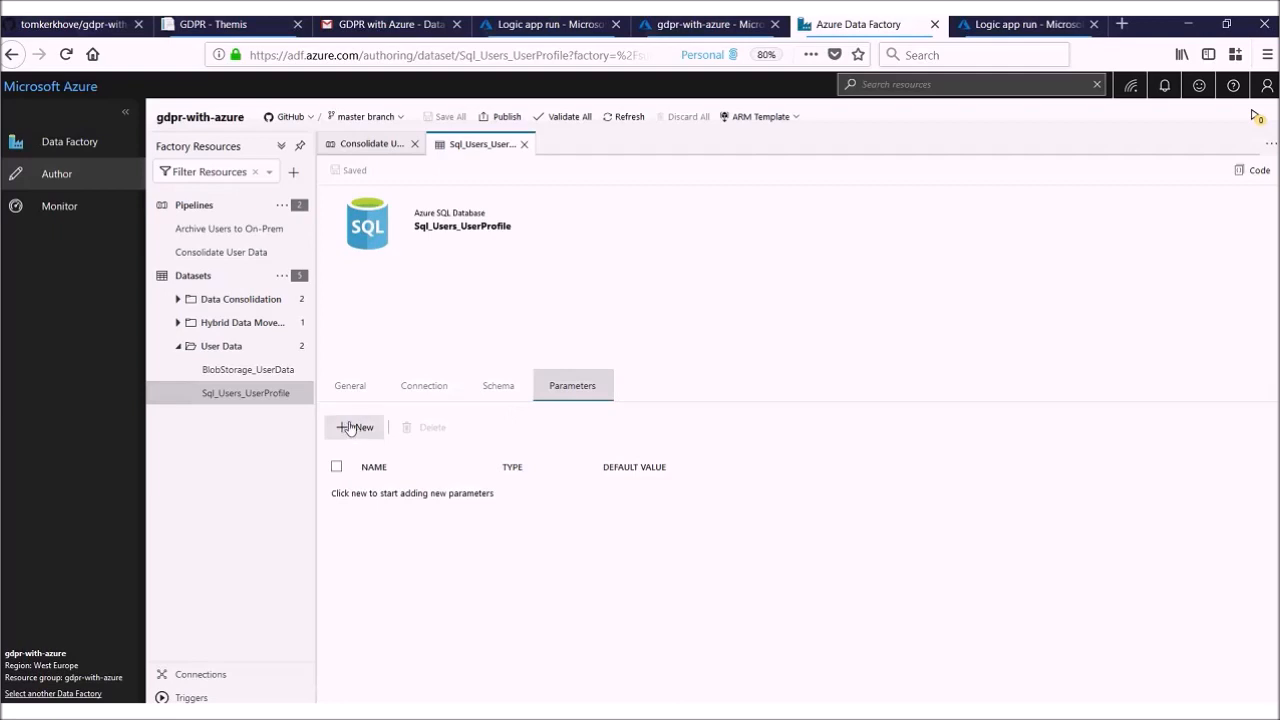
click(435, 387)
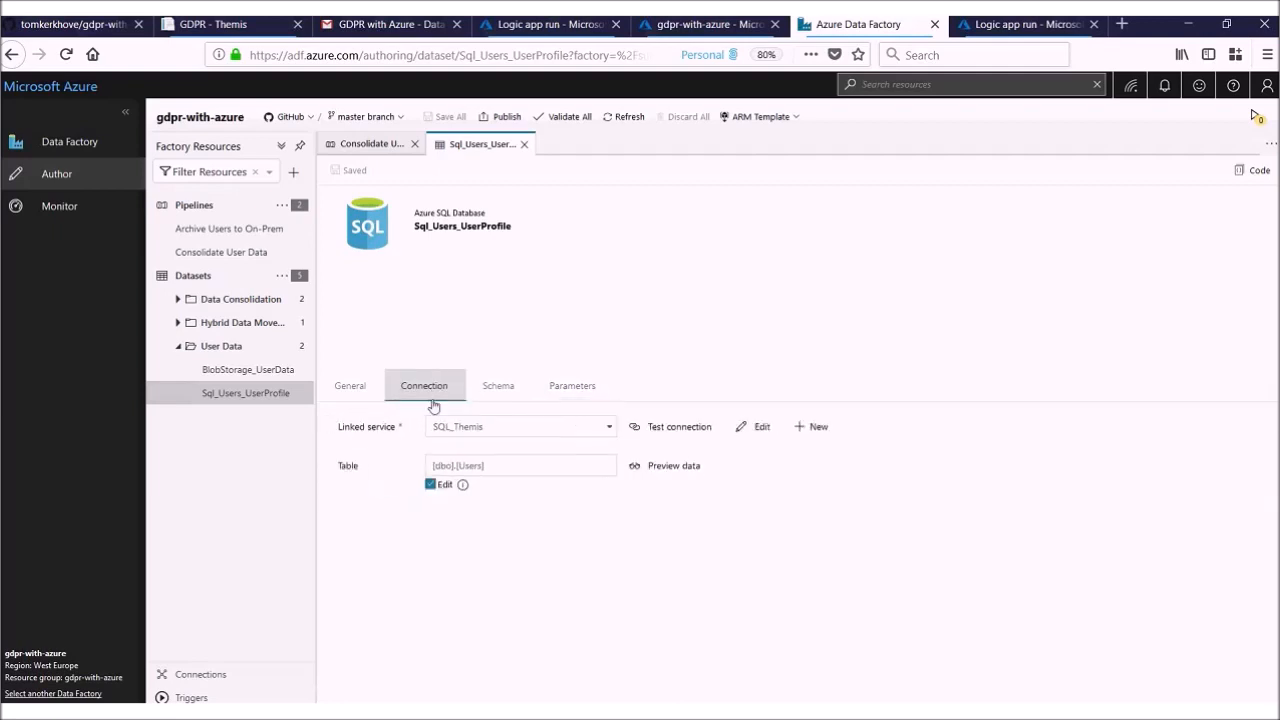
click(762, 427)
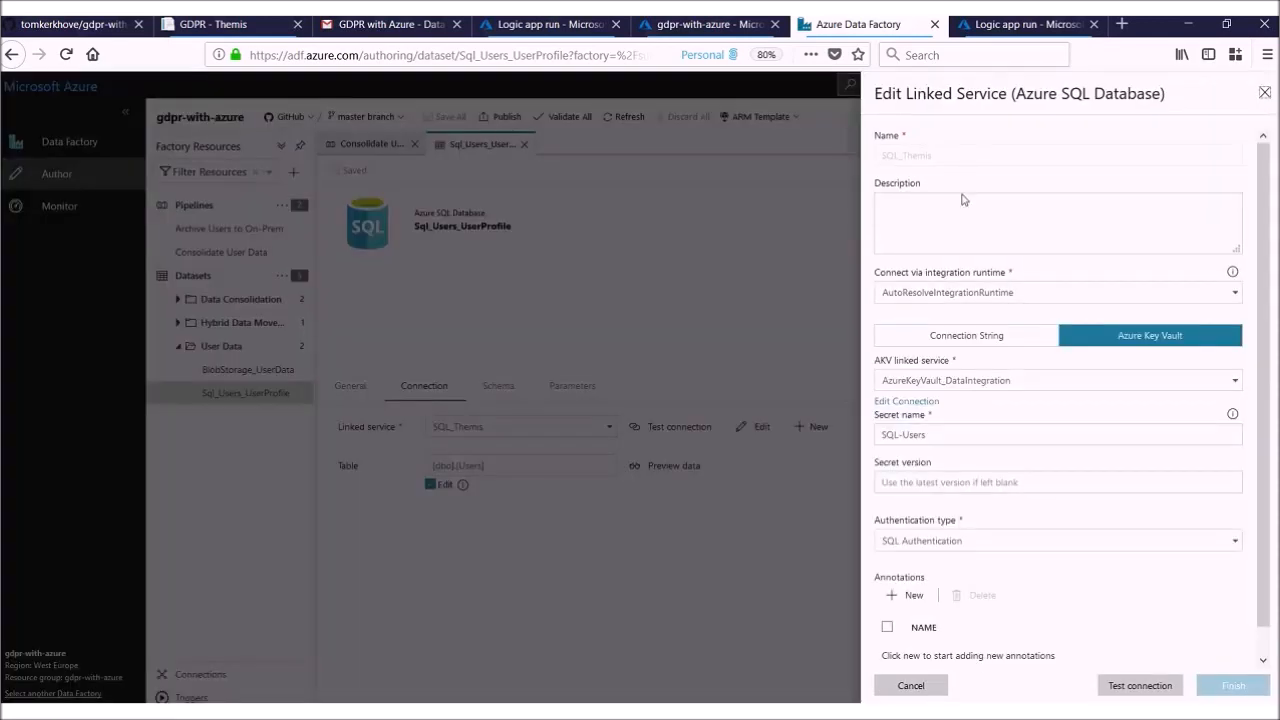
click(1018, 296)
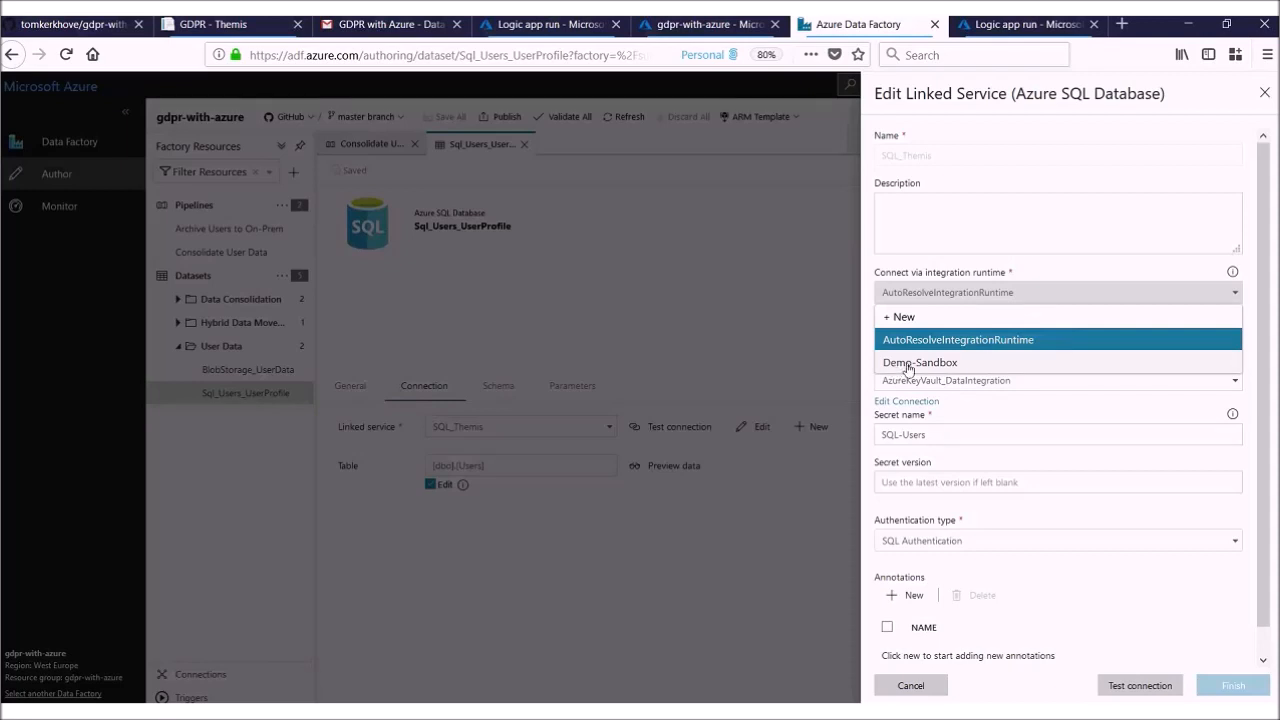
click(1029, 342)
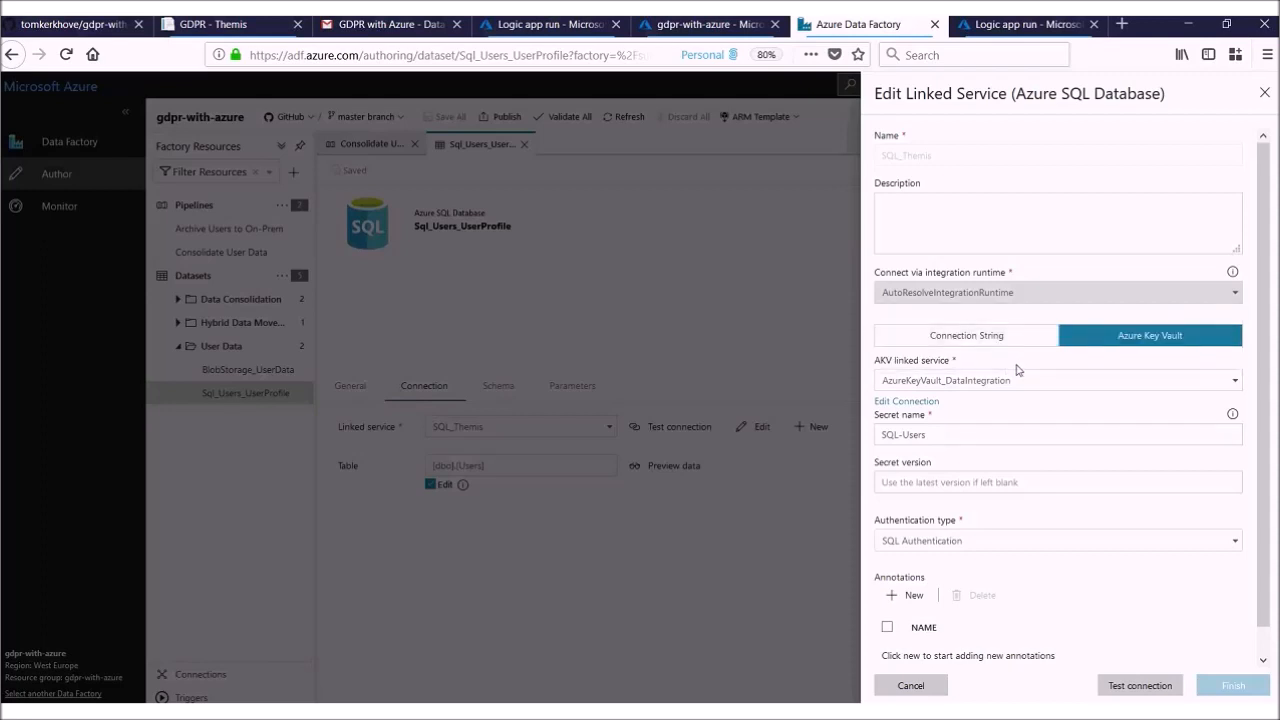
Step: Compare the linked service's Connection String fields with its Azure Key Vault option, ending on Azure Key Vault
click(1008, 340)
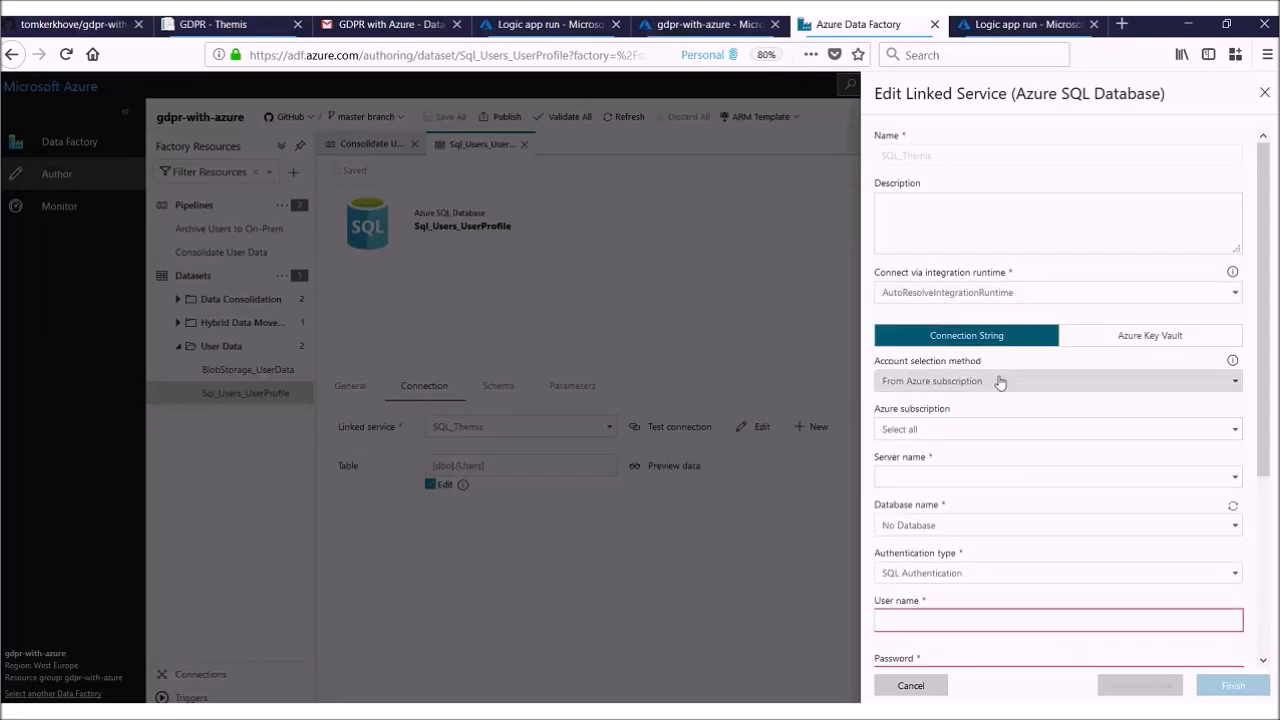
scroll(956, 463, down, 2)
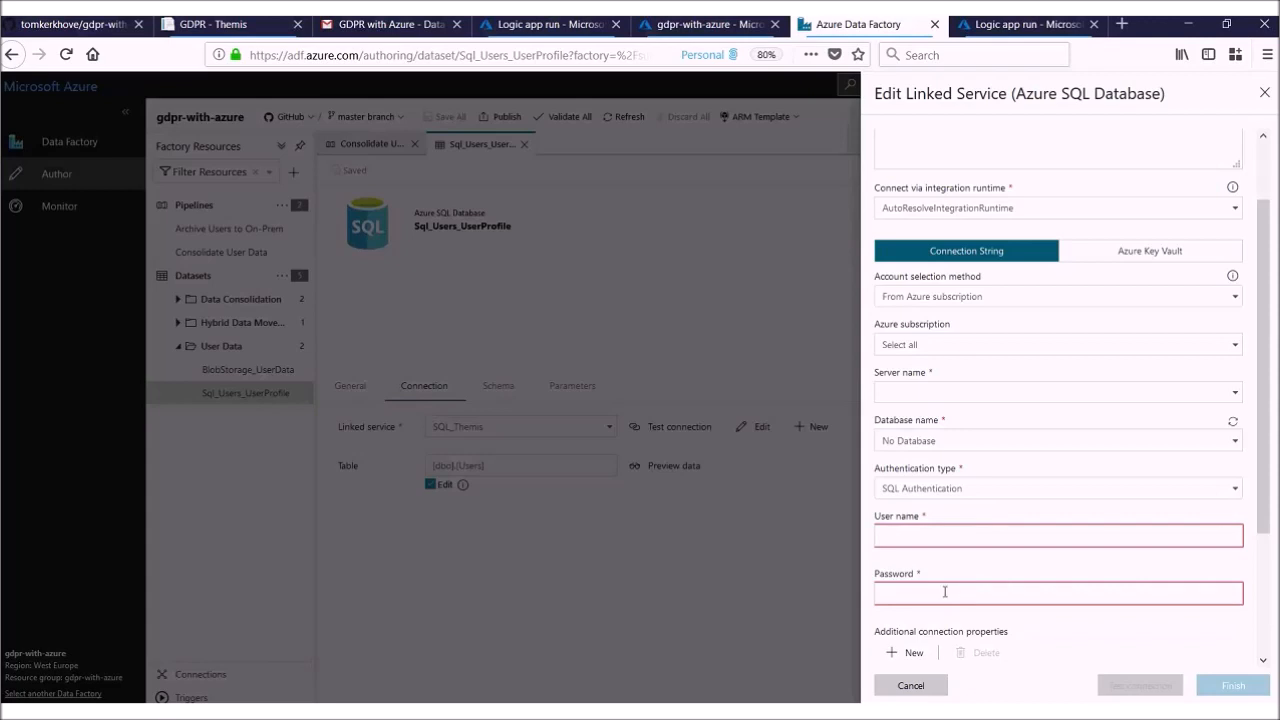
scroll(955, 578, up, 2)
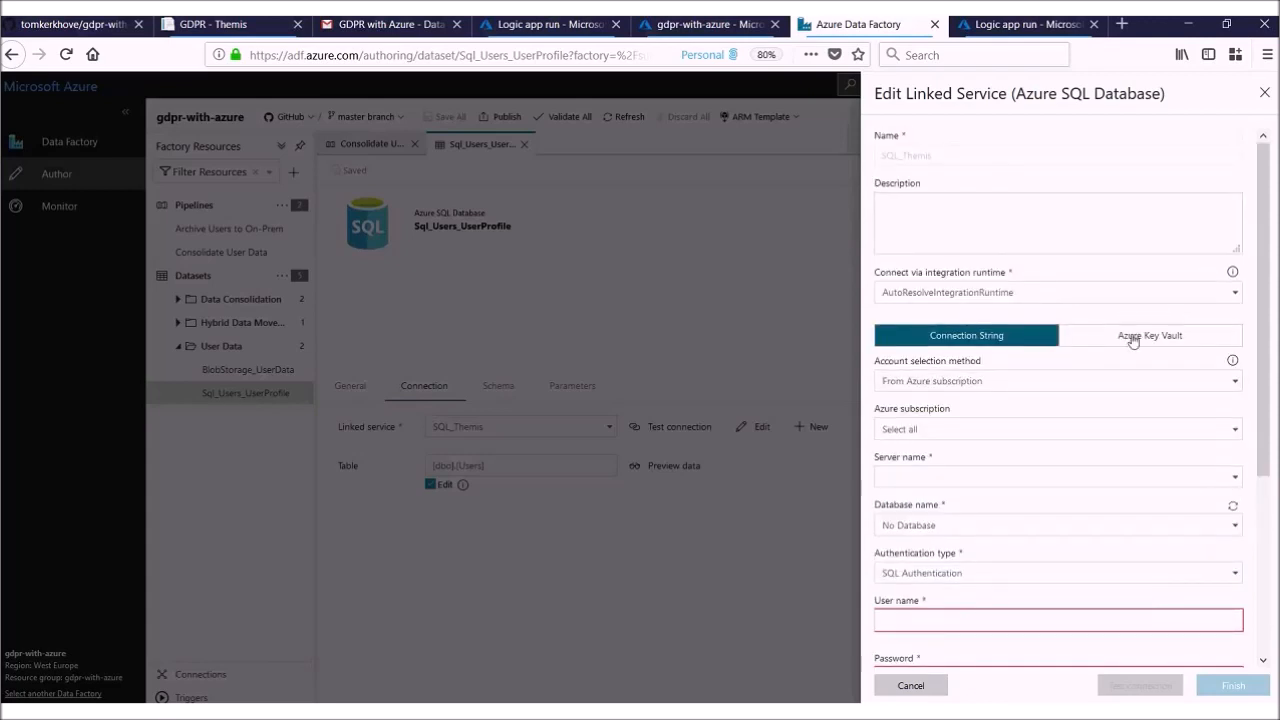
click(1133, 338)
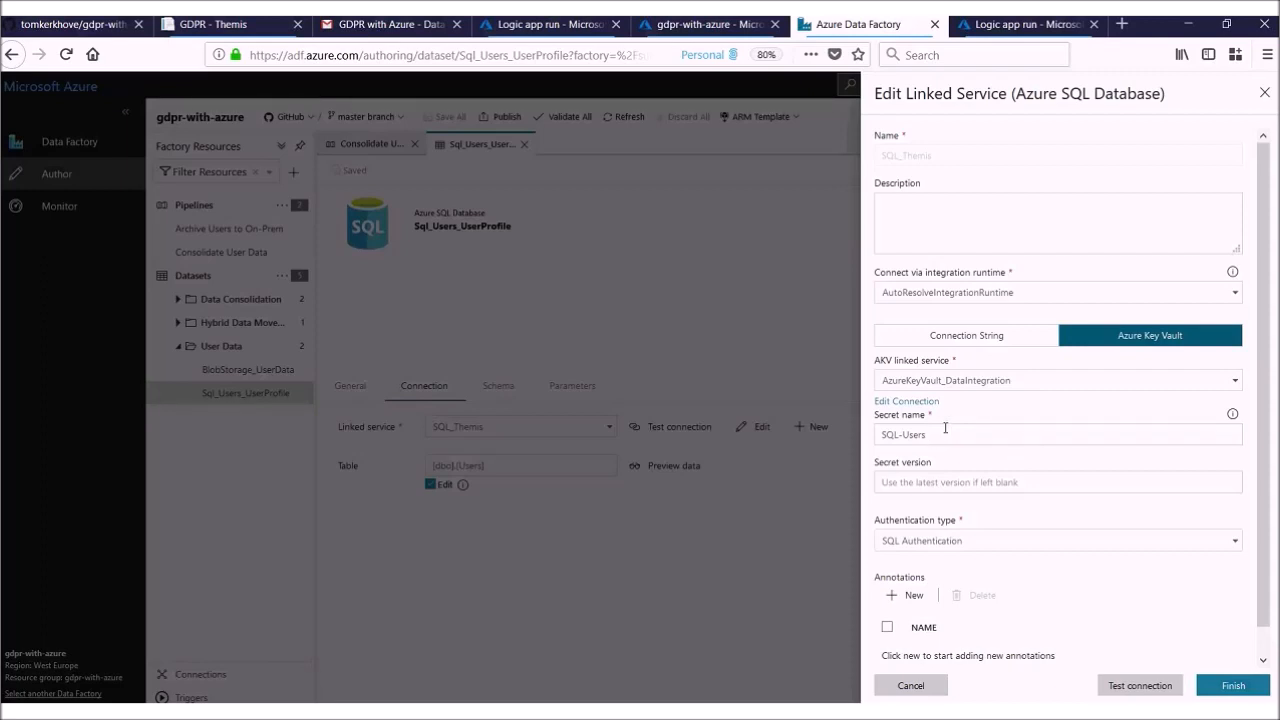
Step: Test the linked service's connection, then close it and the Sql_Users_UserProfile dataset without applying changes
scroll(933, 425, down, 1)
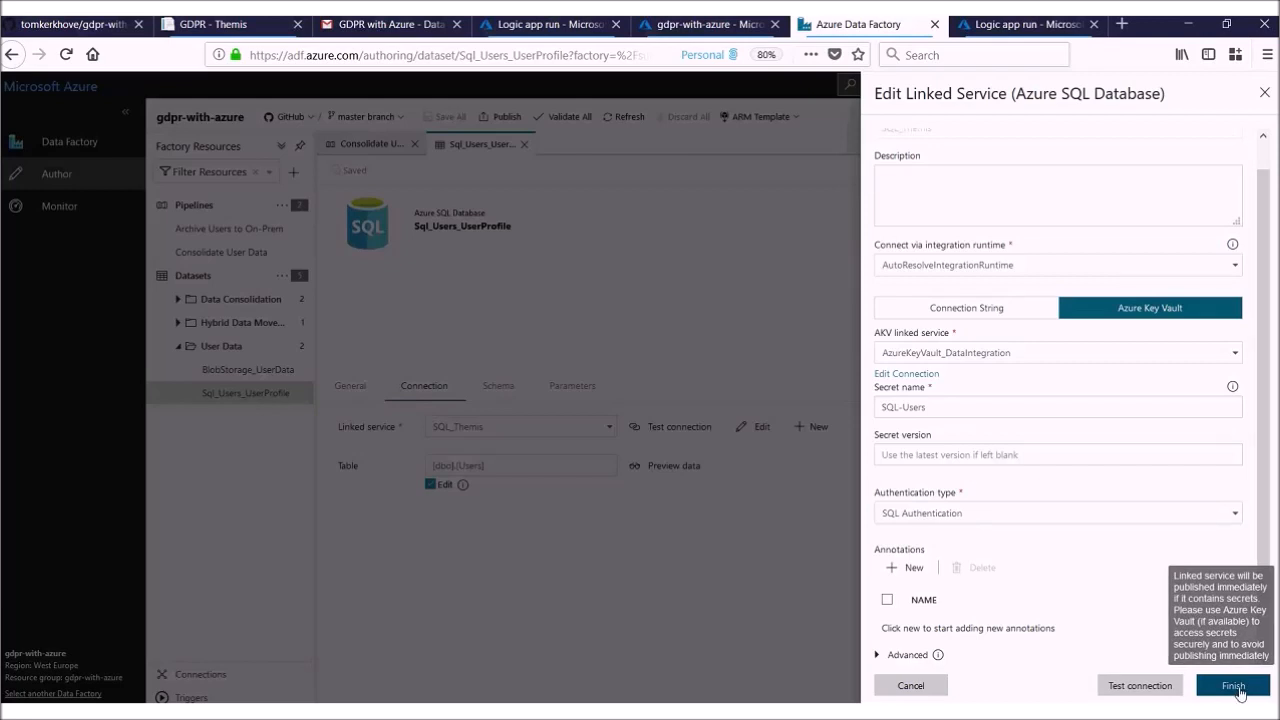
click(1137, 686)
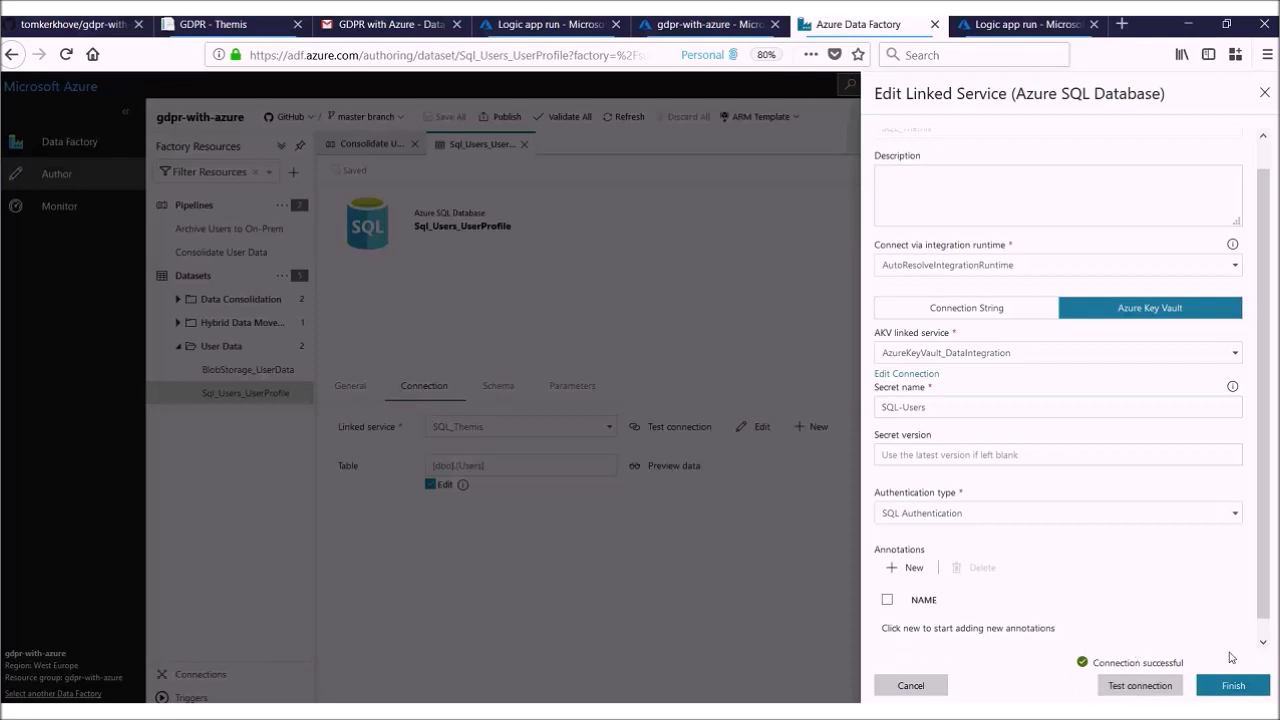
click(1268, 95)
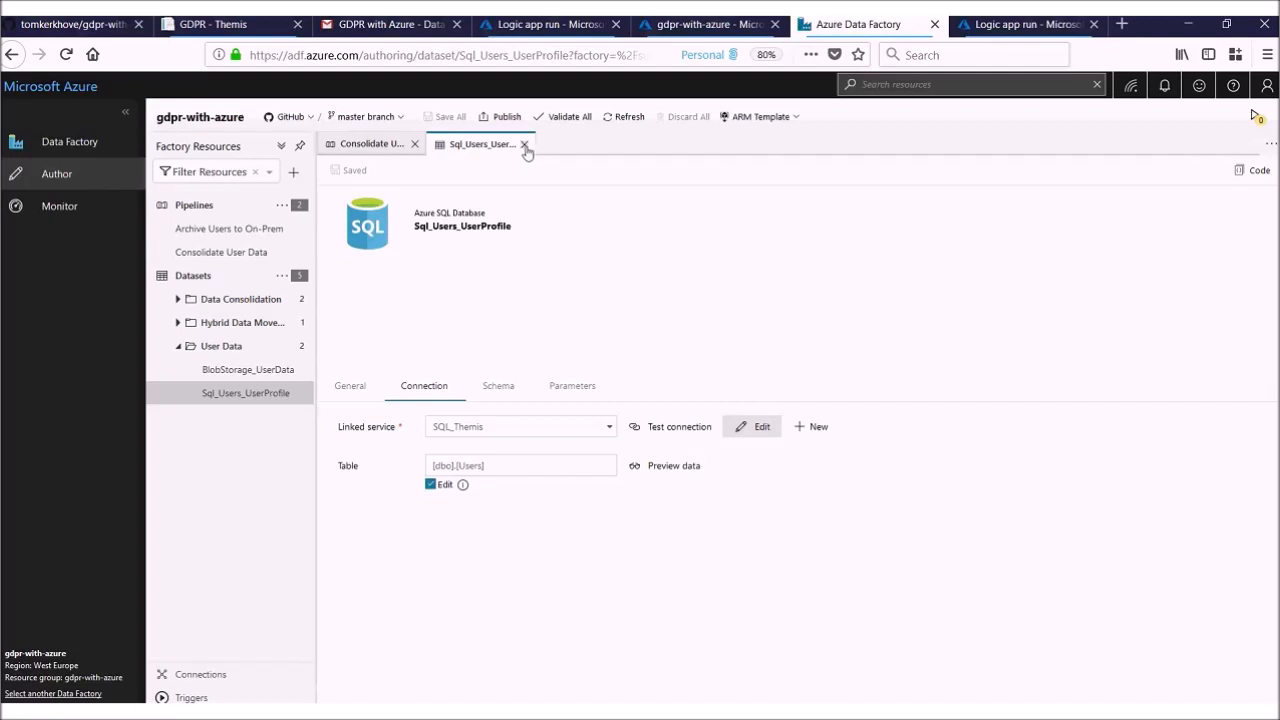
click(525, 145)
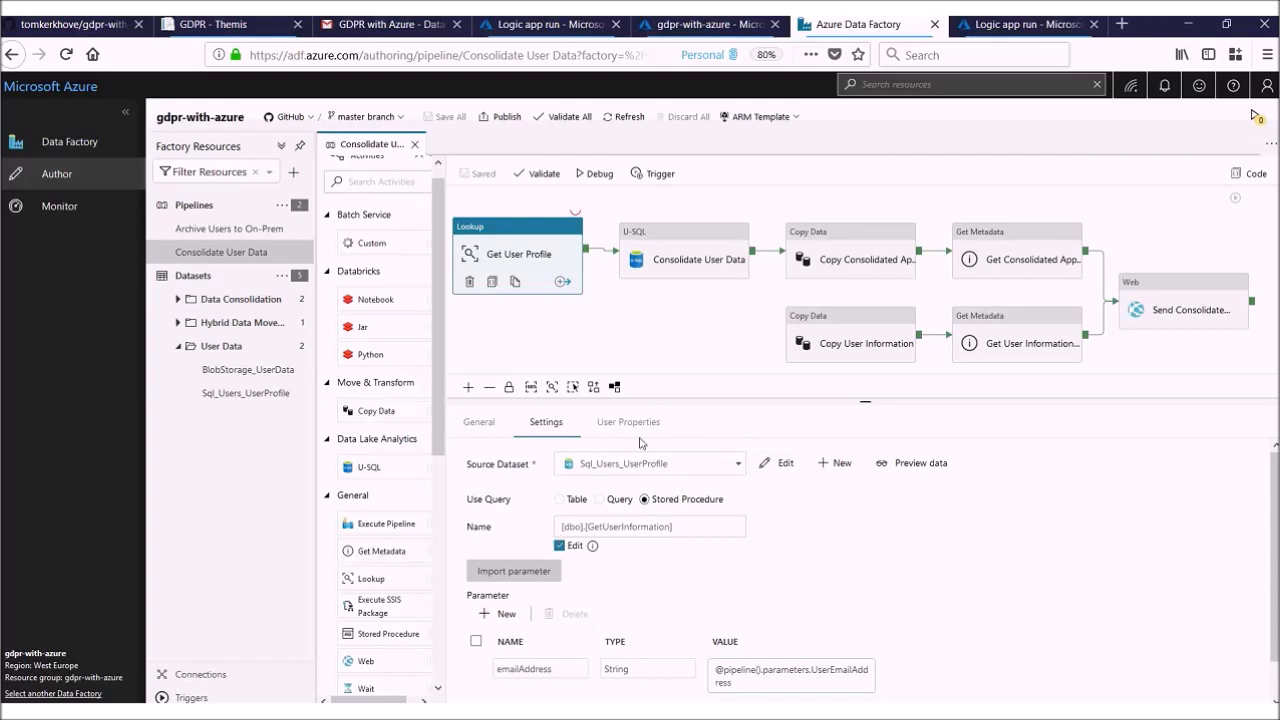
Step: Examine the ADLA account, script path and advanced script parameters of the Consolidate User Data U-SQL activity
click(663, 258)
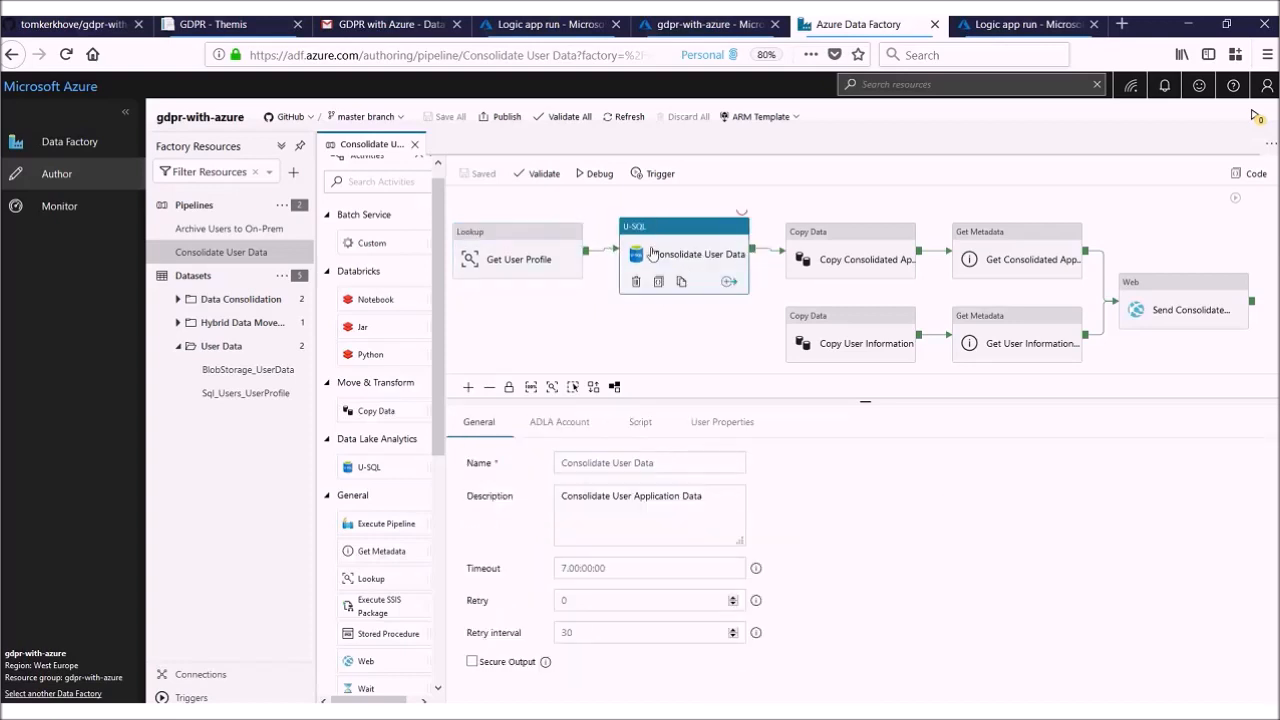
click(577, 424)
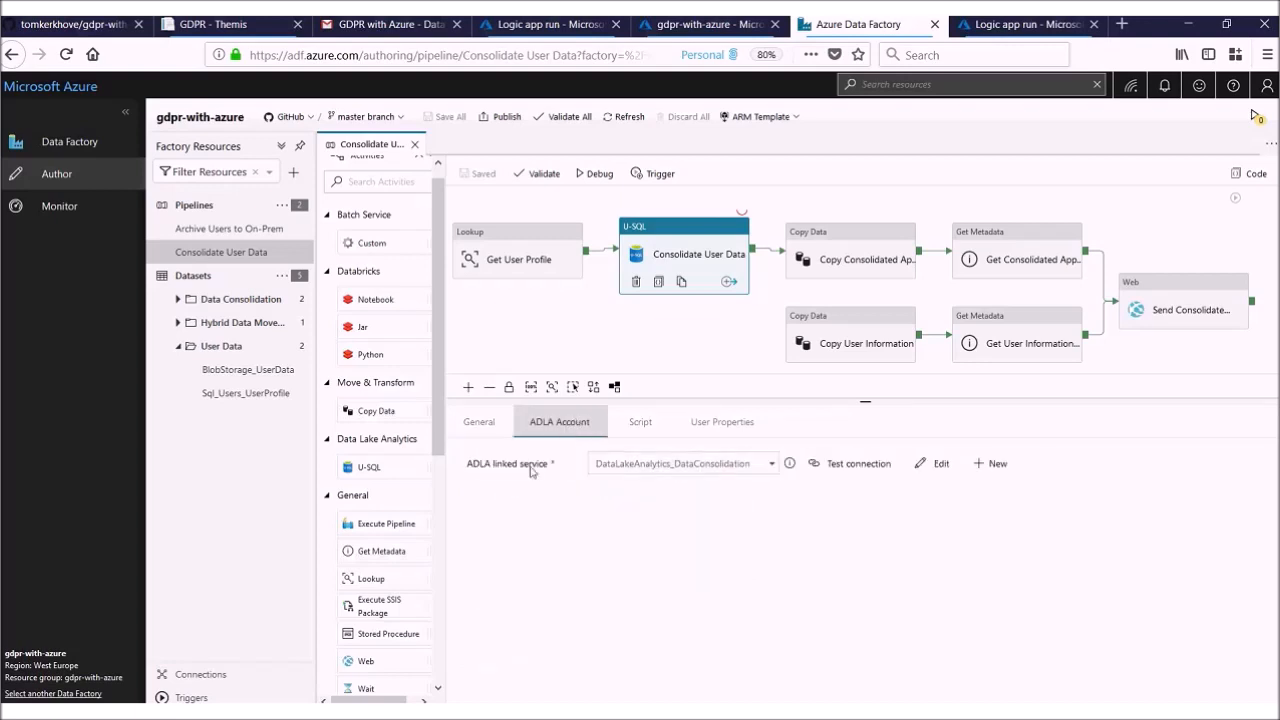
click(640, 425)
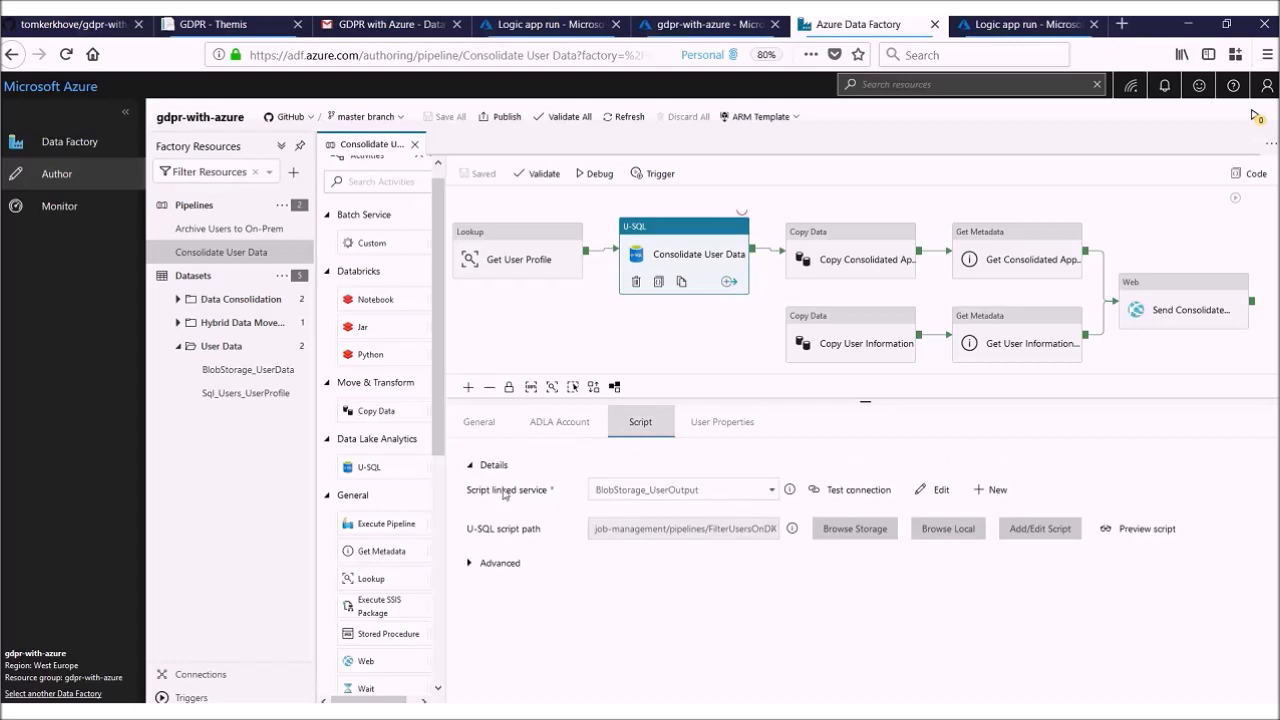
drag(636, 528, 719, 521)
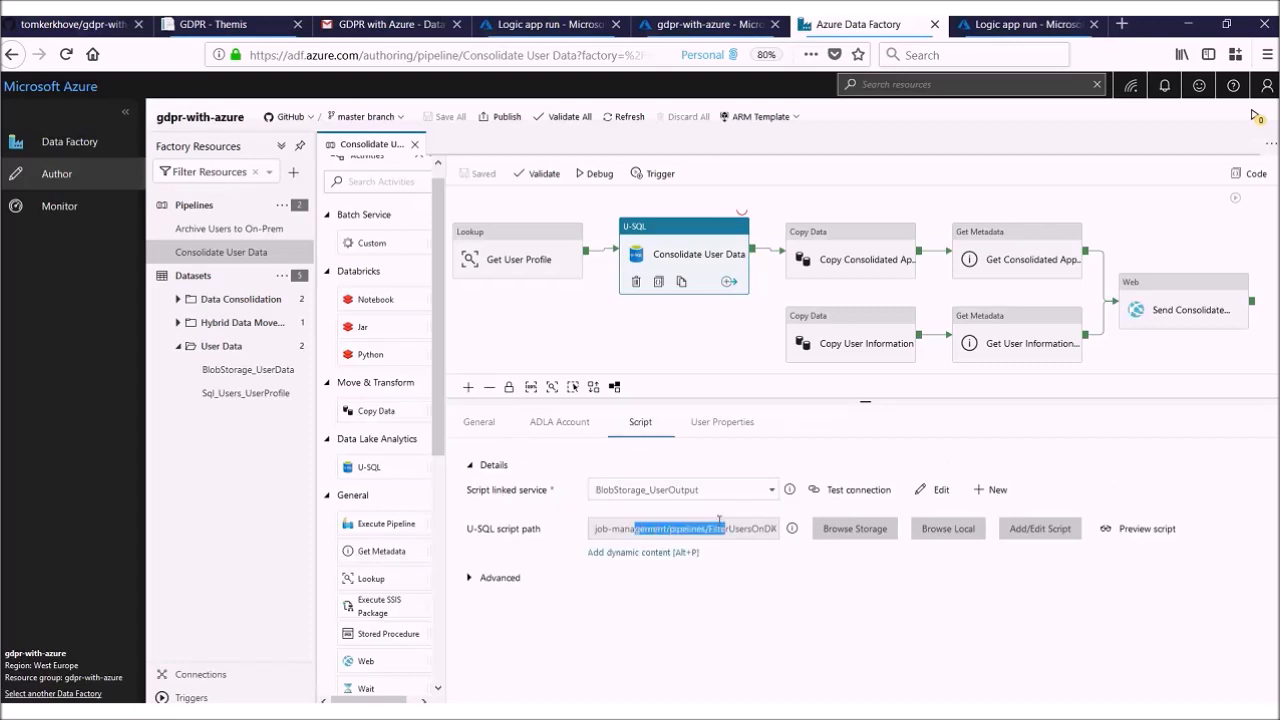
click(544, 582)
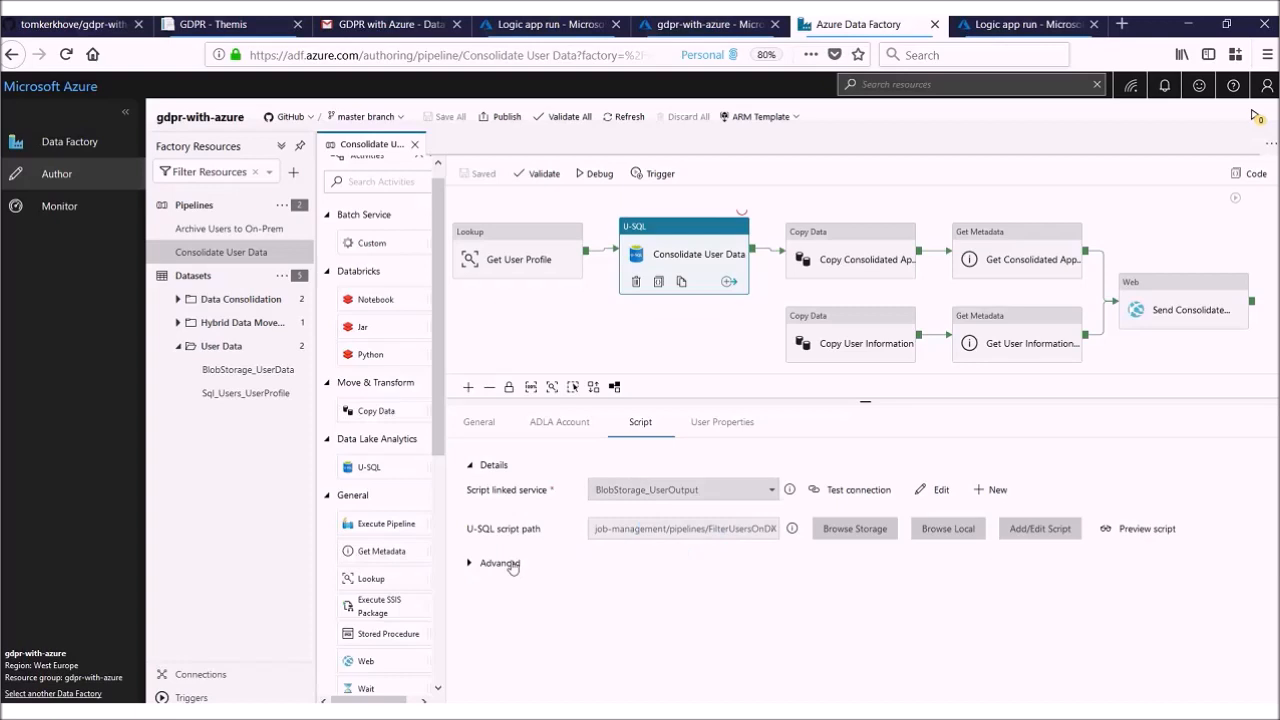
click(500, 563)
scroll(547, 540, down, 3)
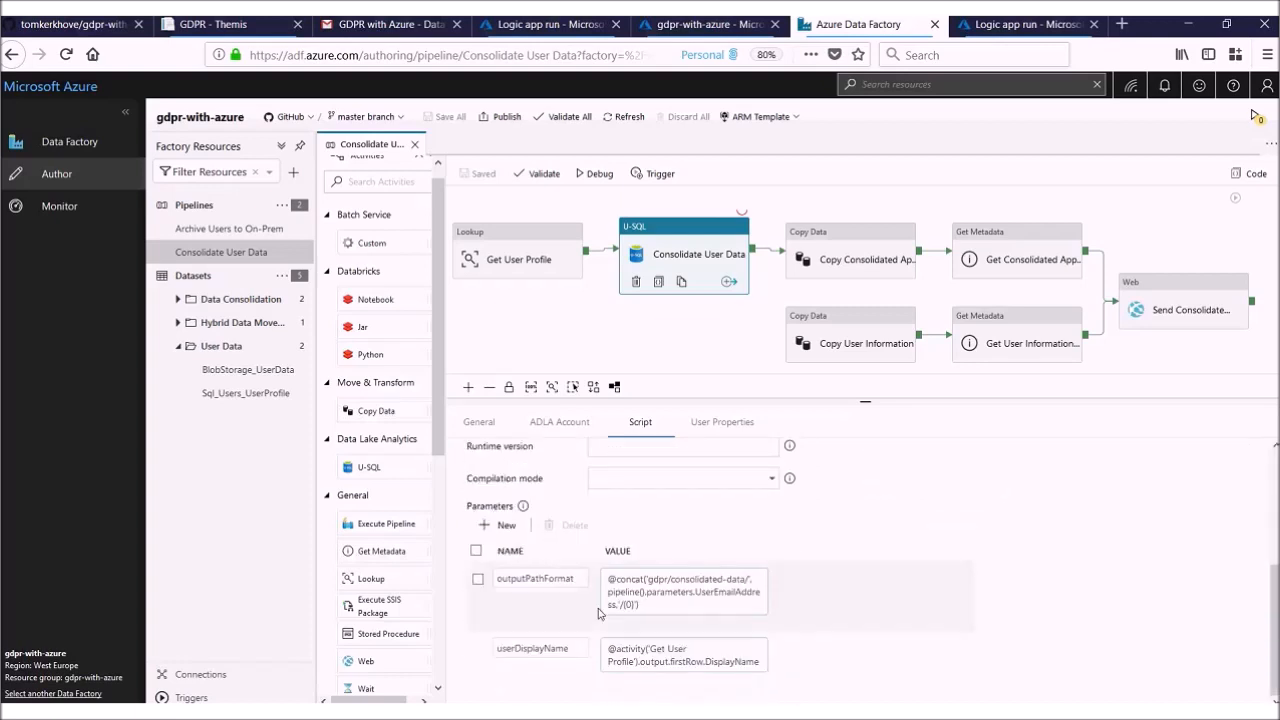
Step: Review the dynamic content expressions of the outputPathFormat and userDisplayName parameters, expanding all available functions for outputPathFormat, and leave both unchanged
click(615, 582)
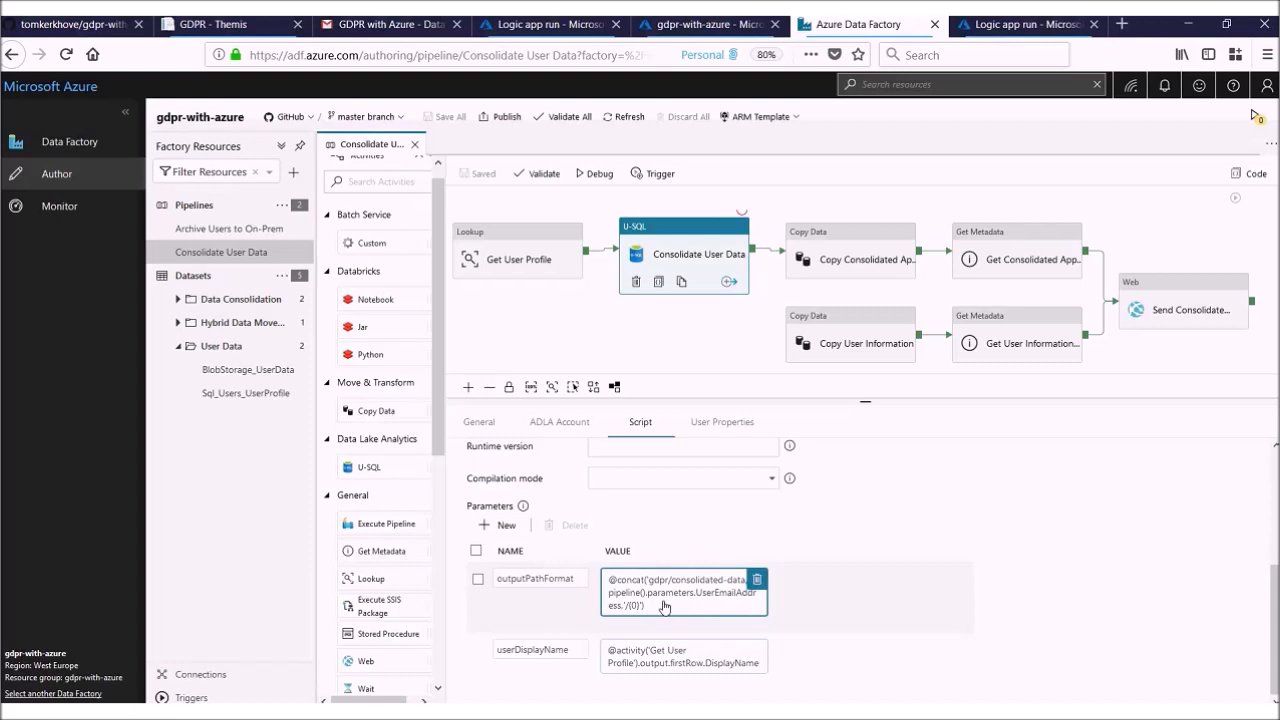
click(665, 607)
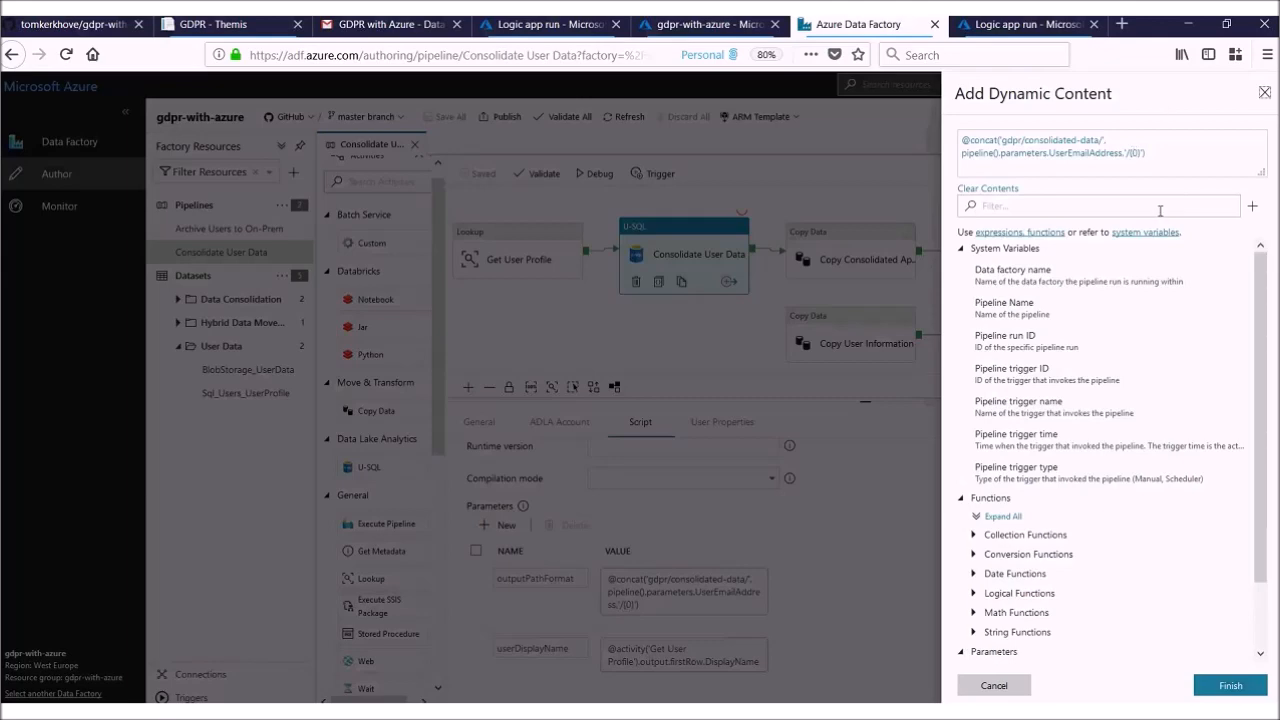
scroll(1057, 406, down, 1)
click(1003, 442)
scroll(1090, 465, down, 1)
scroll(1090, 465, down, 2)
scroll(1087, 460, down, 6)
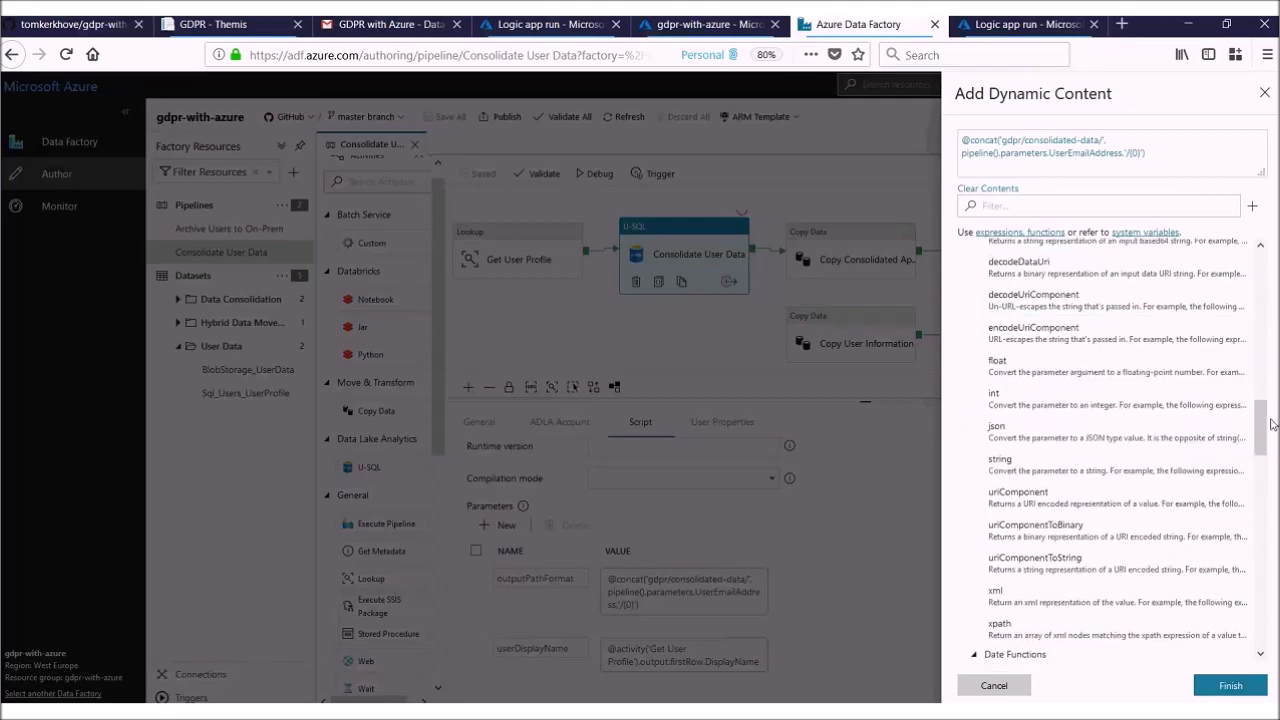
drag(1263, 430, 1263, 620)
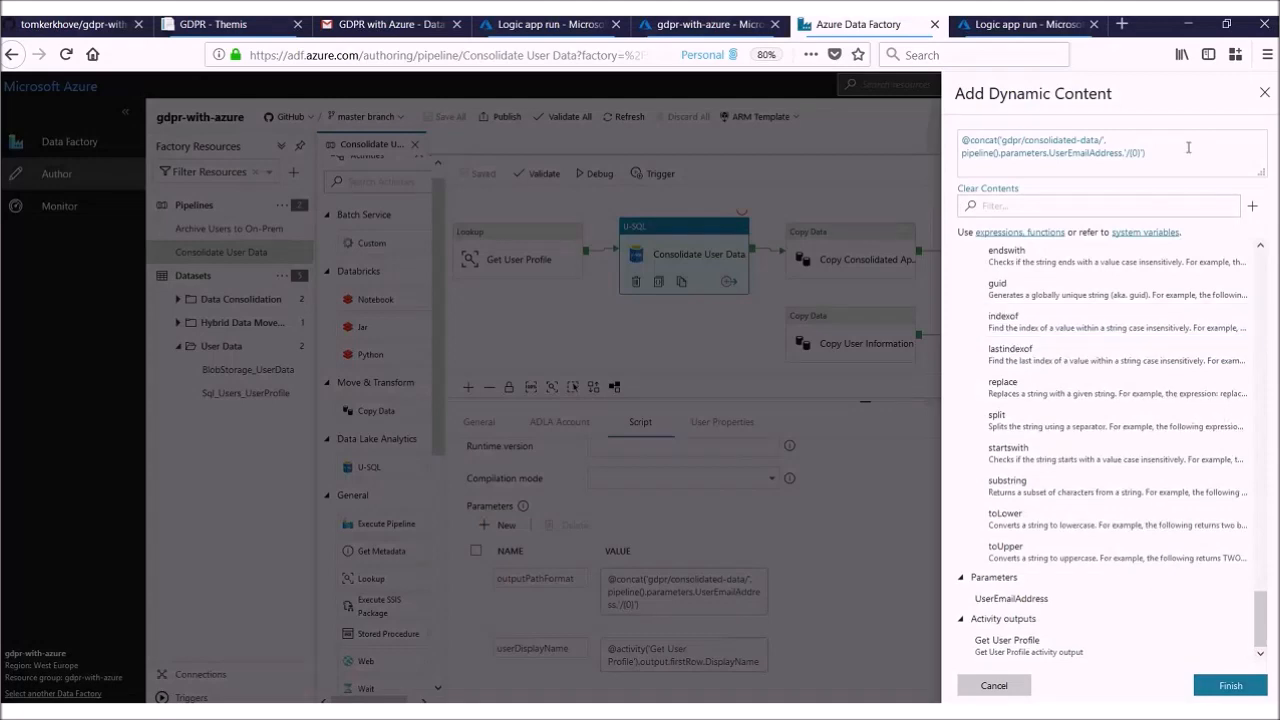
click(1267, 99)
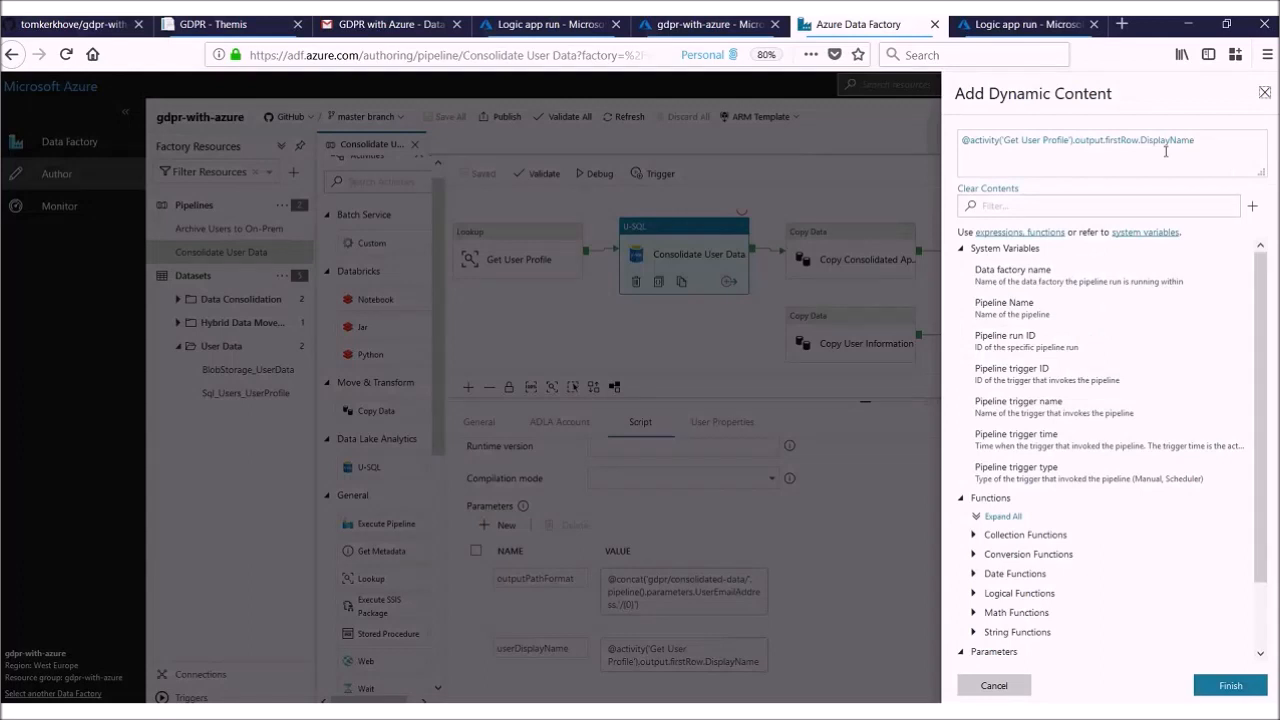
click(1224, 140)
click(1265, 98)
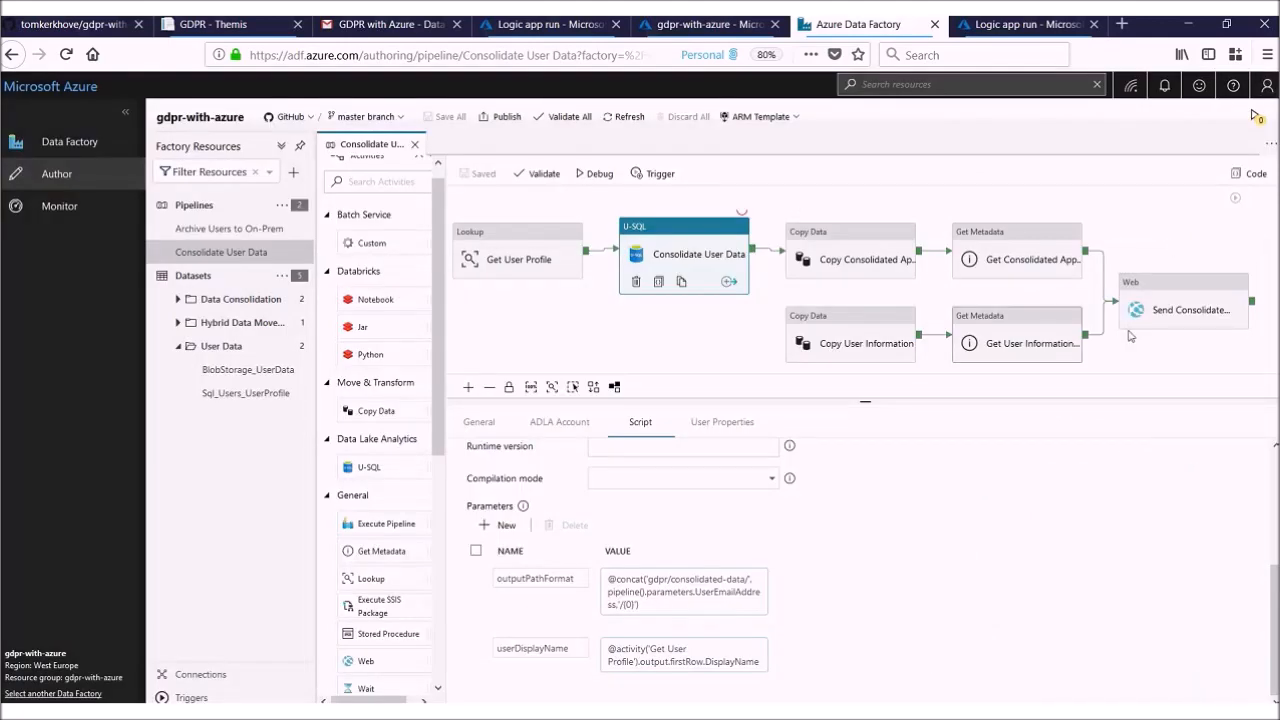
Step: Enlarge the pipeline canvas, add a Get Metadata activity, and connect it between Consolidate User Data and both Copy Data activities
drag(1149, 361, 1154, 344)
drag(1123, 405, 1116, 578)
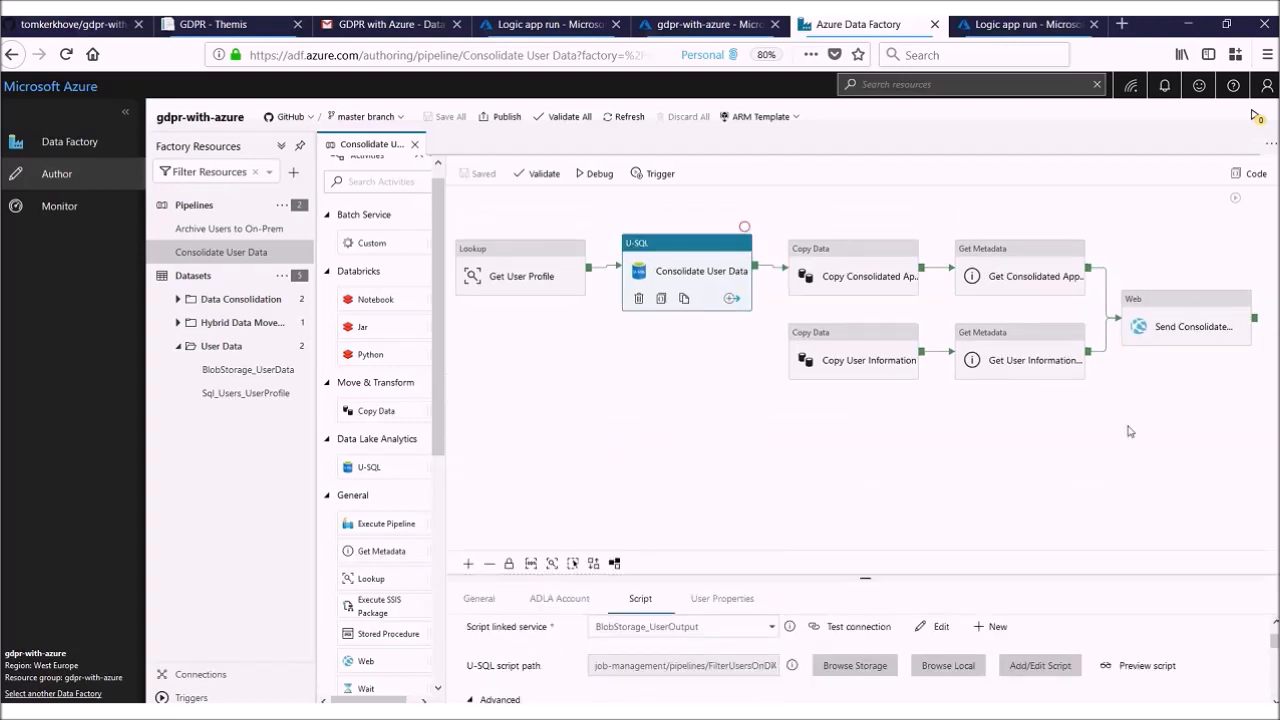
click(1090, 421)
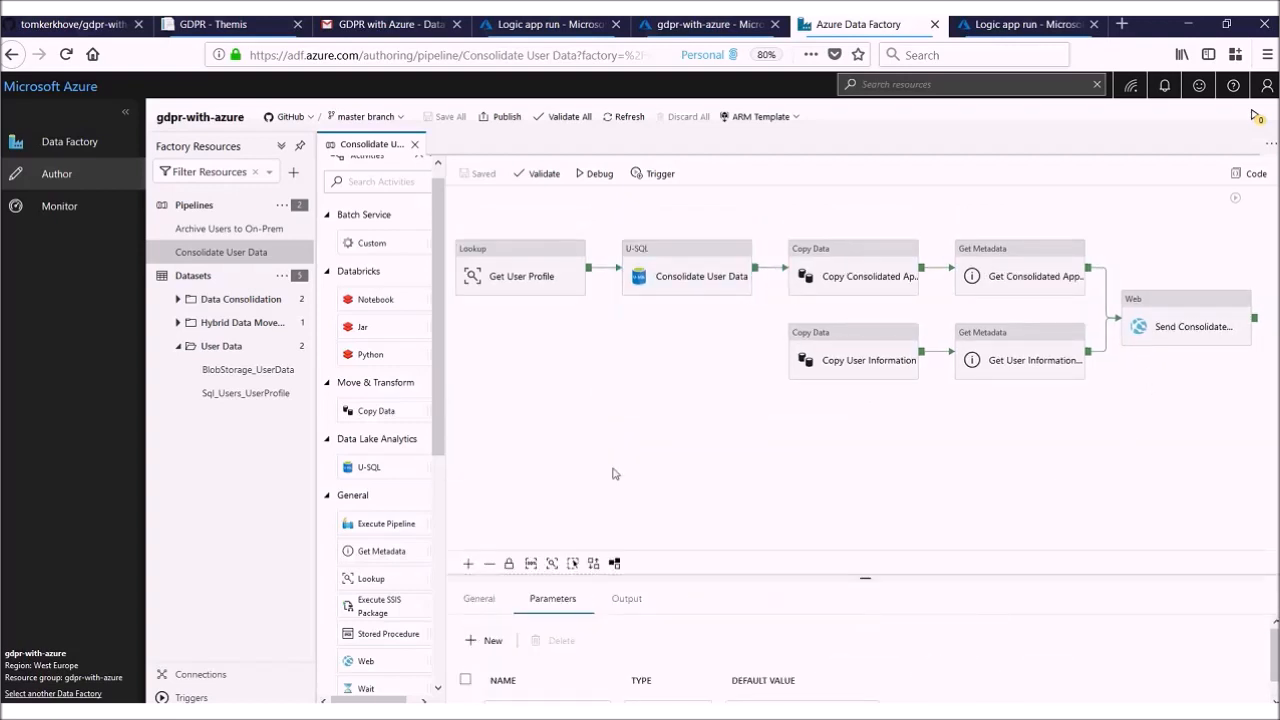
scroll(380, 487, down, 2)
drag(381, 487, 611, 371)
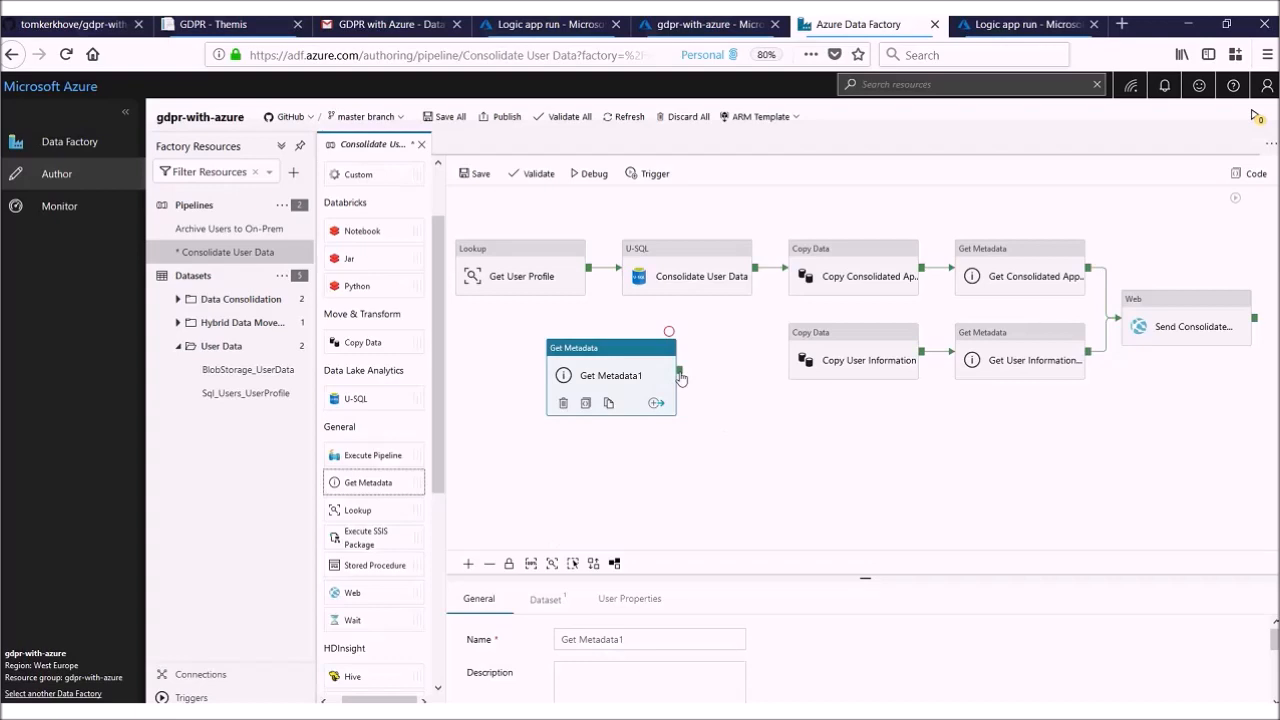
drag(680, 373, 808, 357)
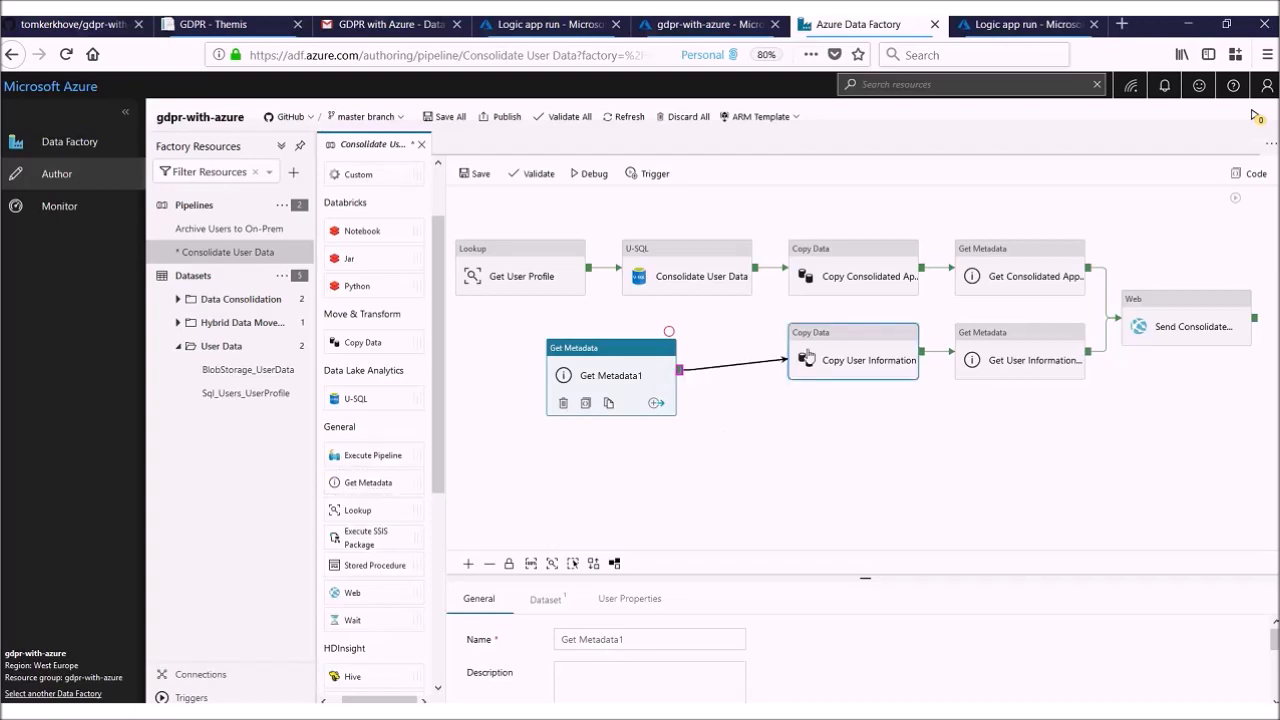
drag(680, 372, 556, 378)
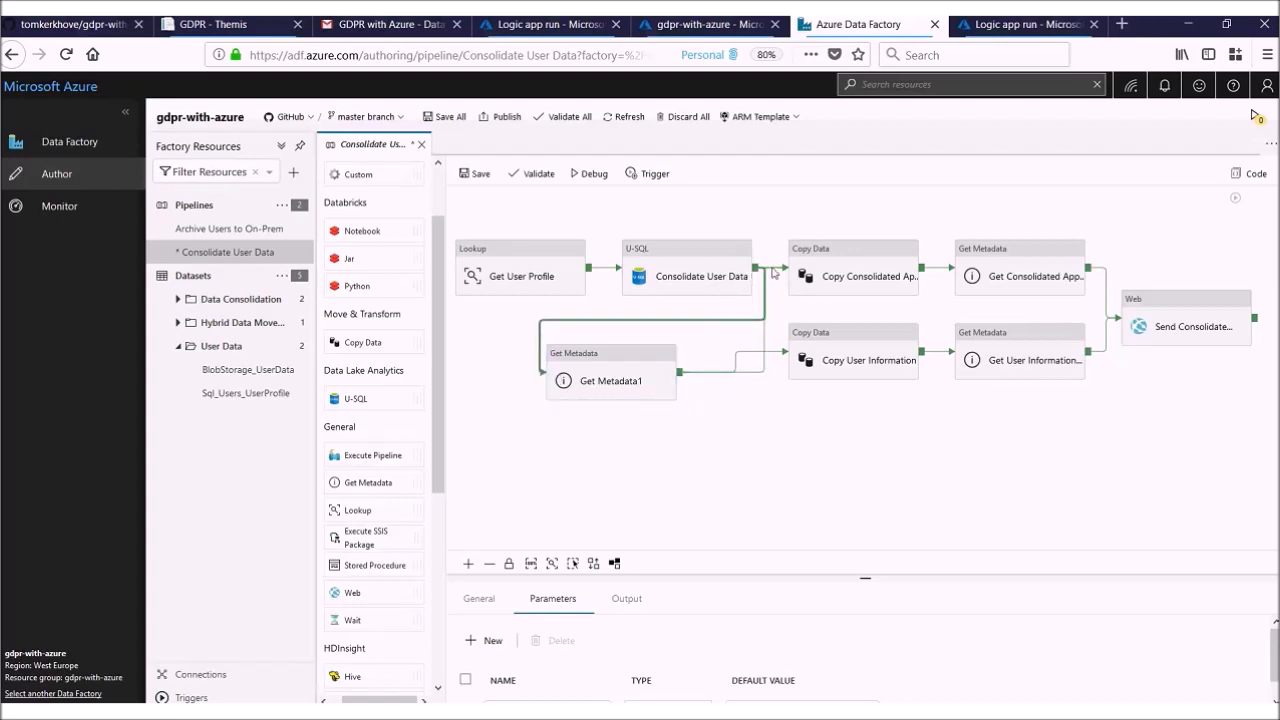
Step: Delete the direct connection from Consolidate User Data to the consolidated data copy activity and auto-align the pipeline's activities
click(614, 564)
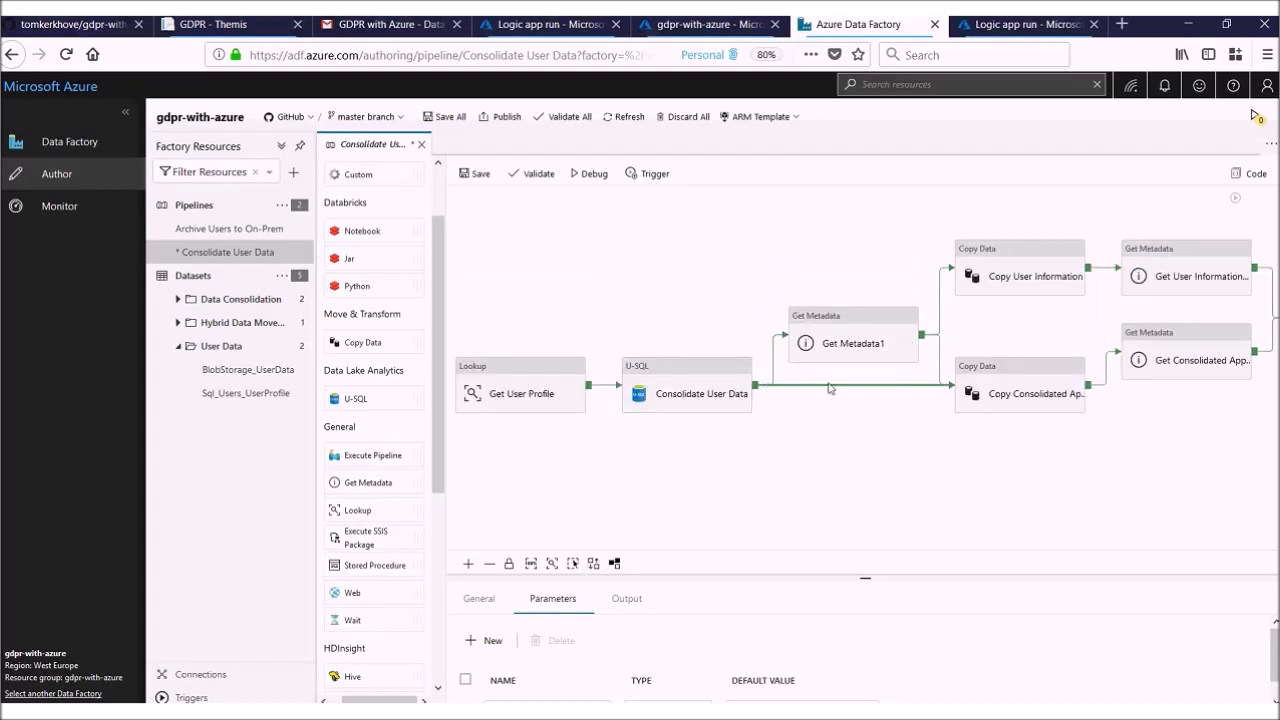
key(Delete)
click(594, 565)
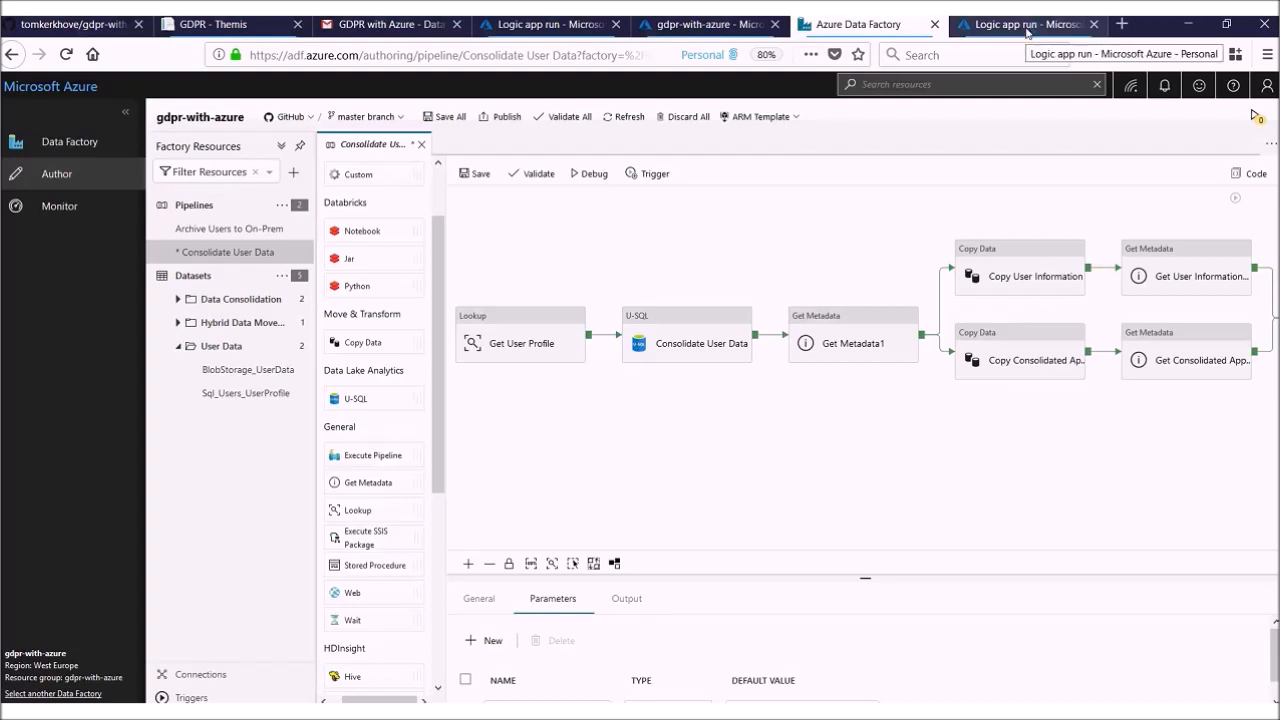
Step: Select the Send Consolidate Summary web activity at the pipeline's end and enlarge its properties pane
drag(1191, 435, 814, 429)
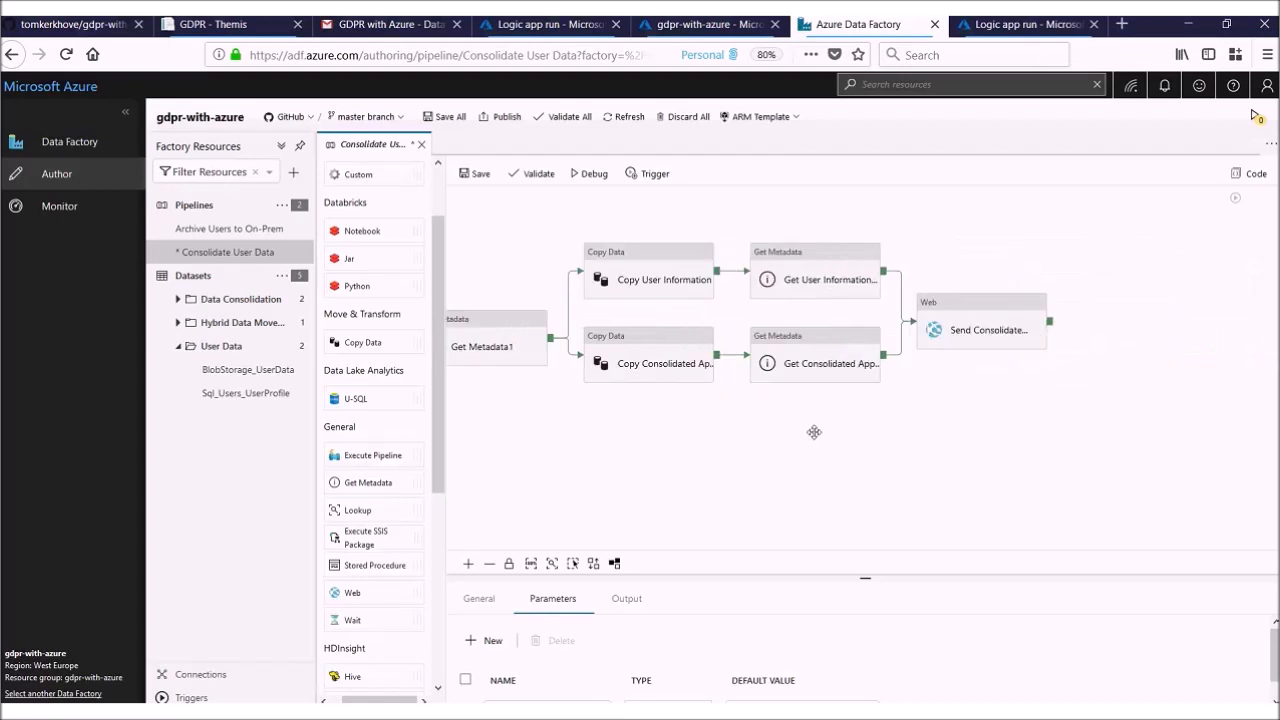
click(978, 338)
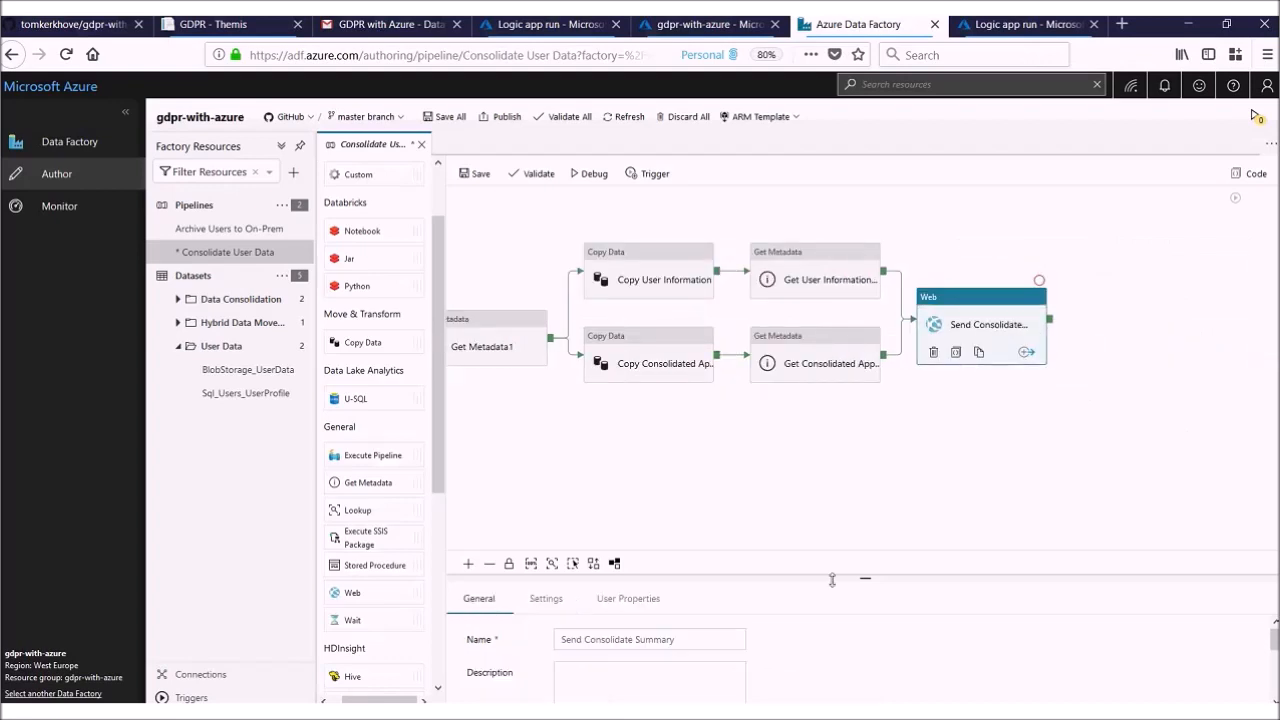
drag(830, 561, 830, 420)
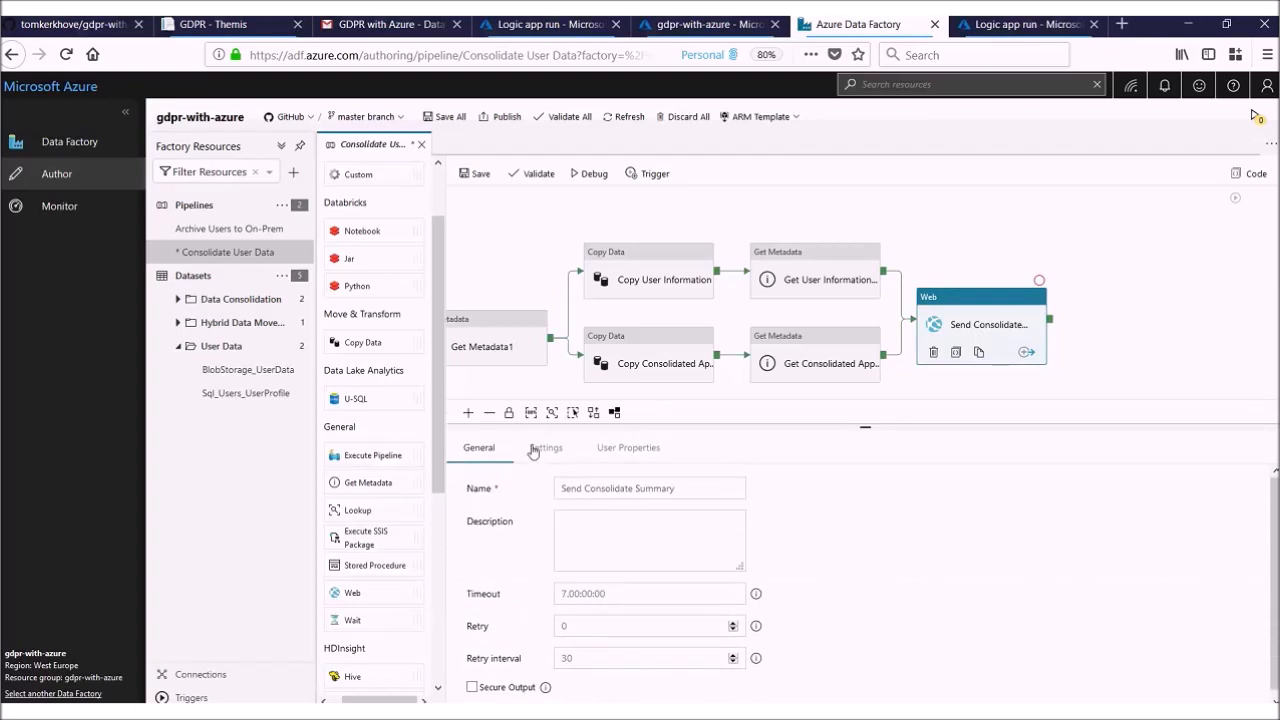
Step: Review the Send Consolidate Summary activity's settings, including its URL expression, request method, headers, body expression and datasets
click(546, 447)
click(656, 524)
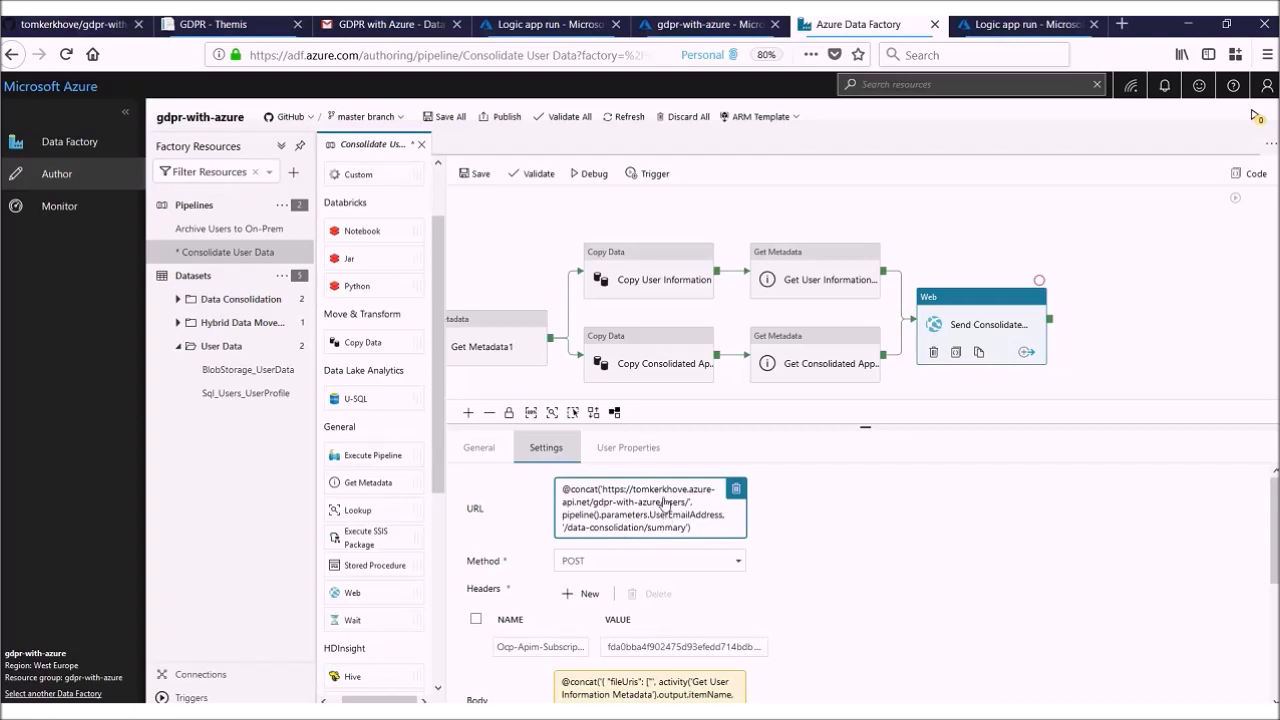
scroll(660, 520, down, 2)
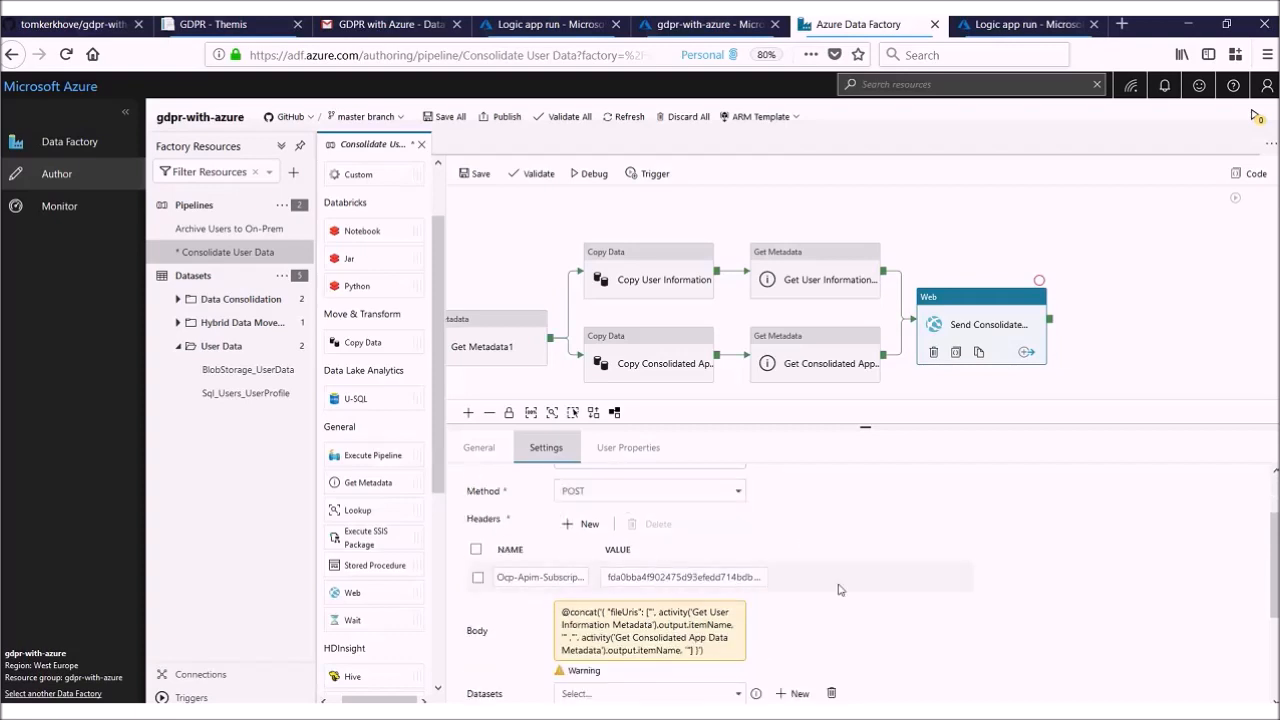
scroll(840, 590, down, 2)
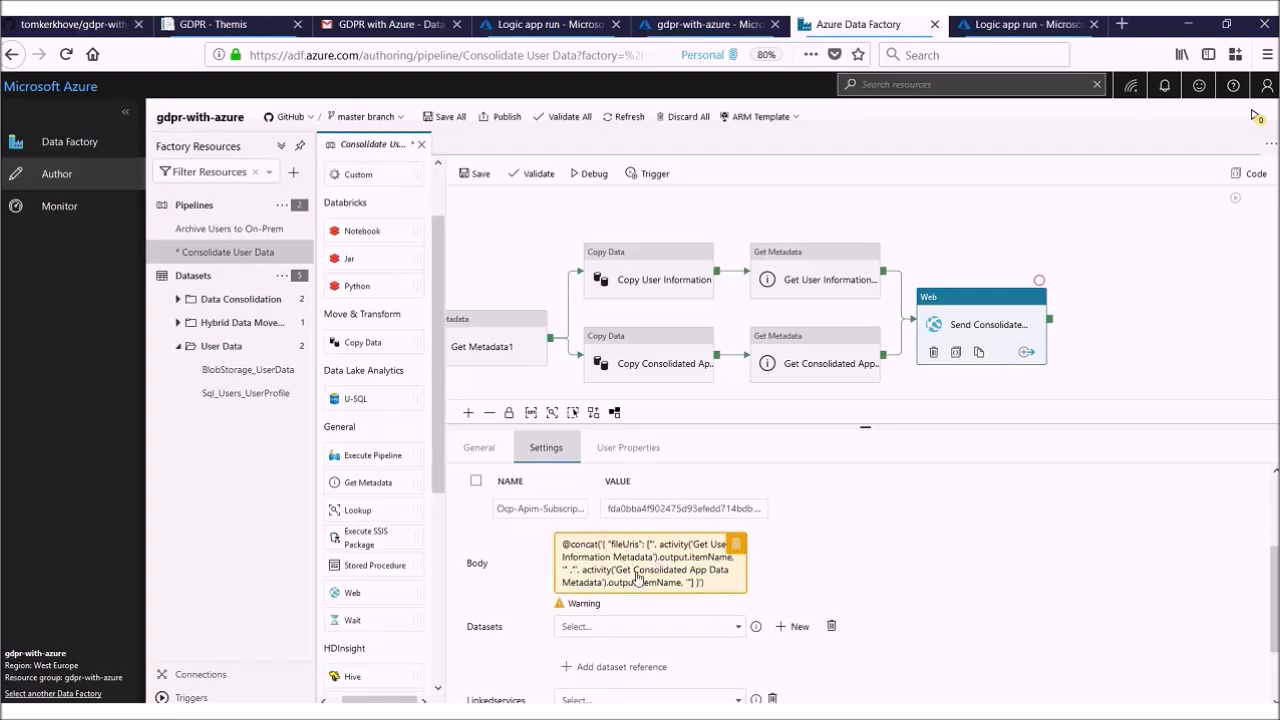
Step: Switch to the Azure portal's data consolidation summary Logic App run and examine its steps through to Send email (V2)
click(1020, 24)
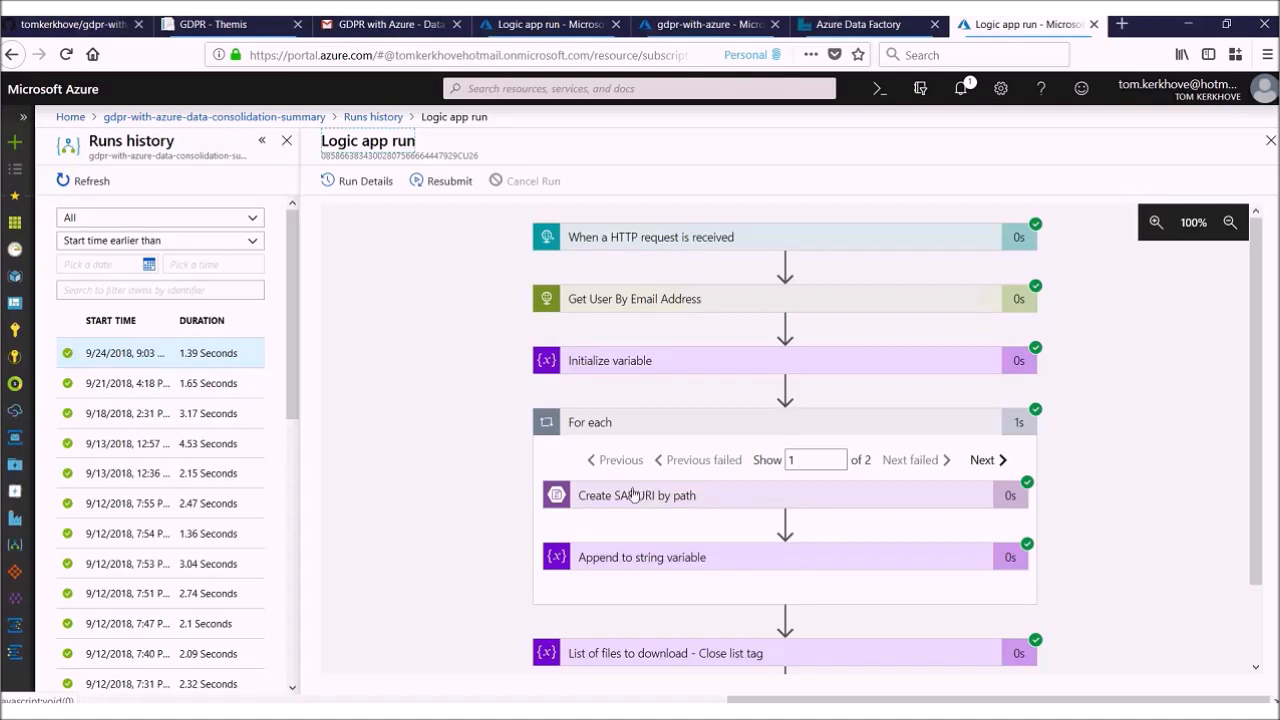
scroll(640, 520, down, 2)
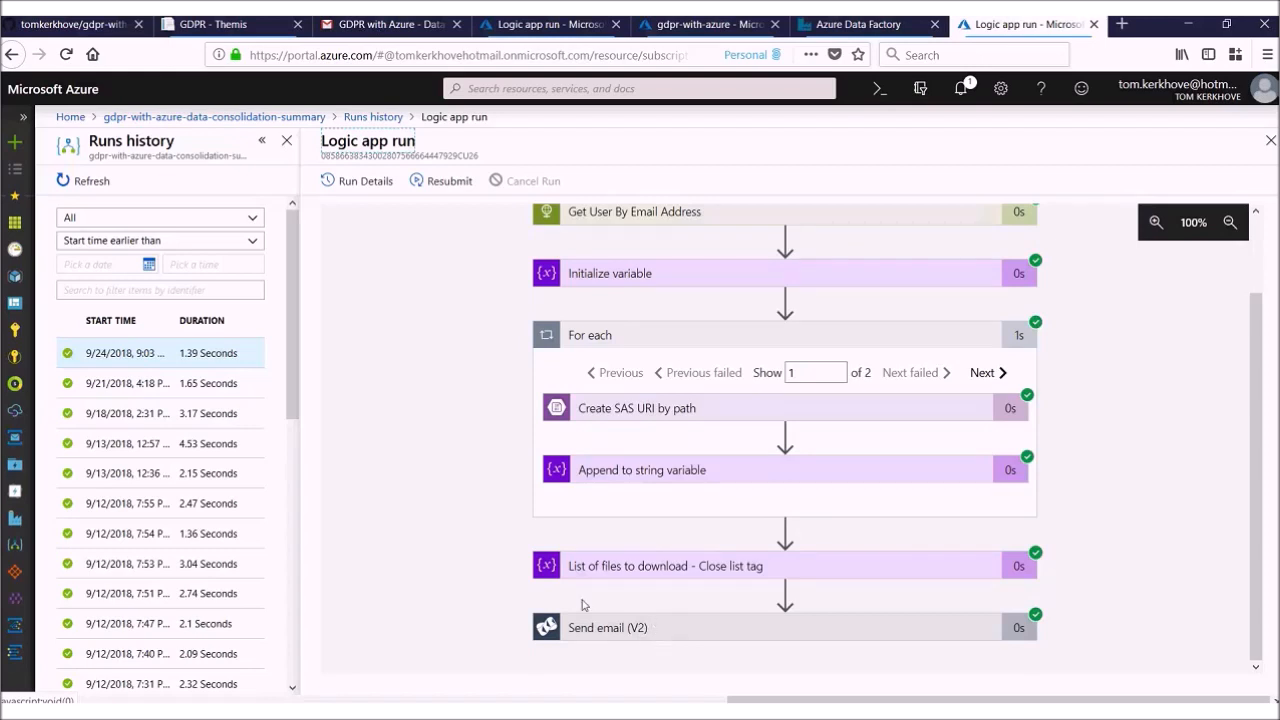
Step: Switch to Gmail, open the "GDPR with Azure - Here is your data!" email in the Demo label, and follow its first download link
click(380, 33)
click(346, 143)
click(411, 197)
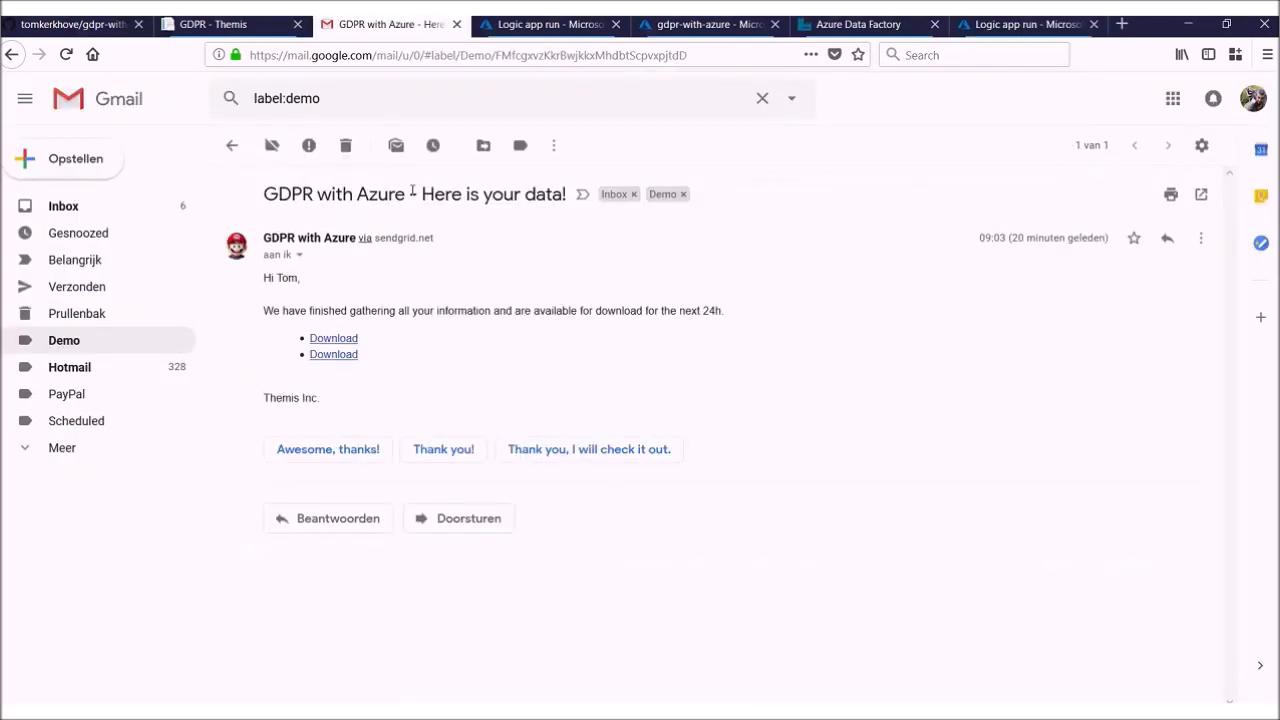
click(350, 343)
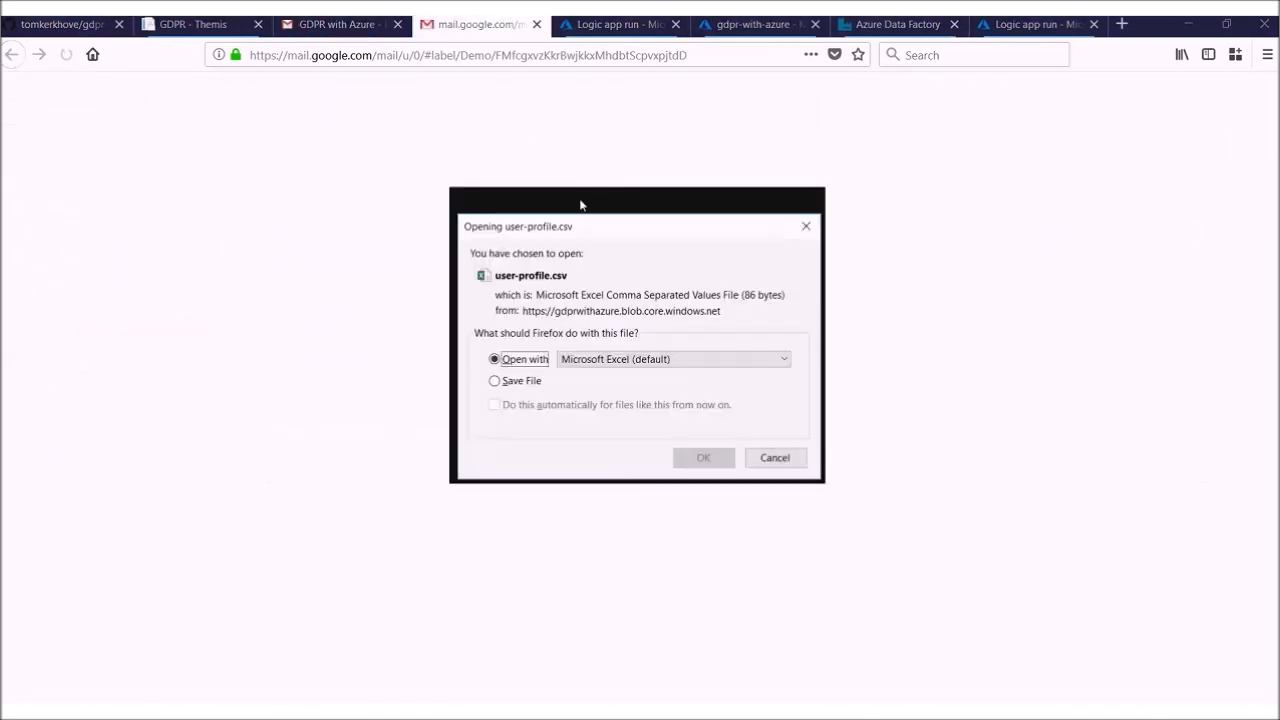